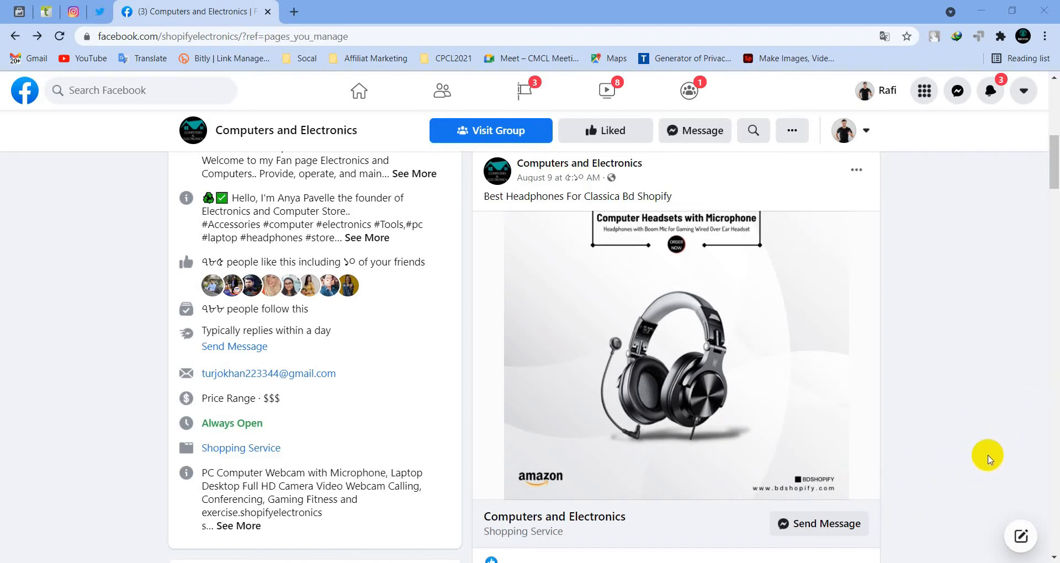
- Examine the headphones post on the Computers and Electronics page and its Send Message call to action
scroll(988, 456, "up", 3)
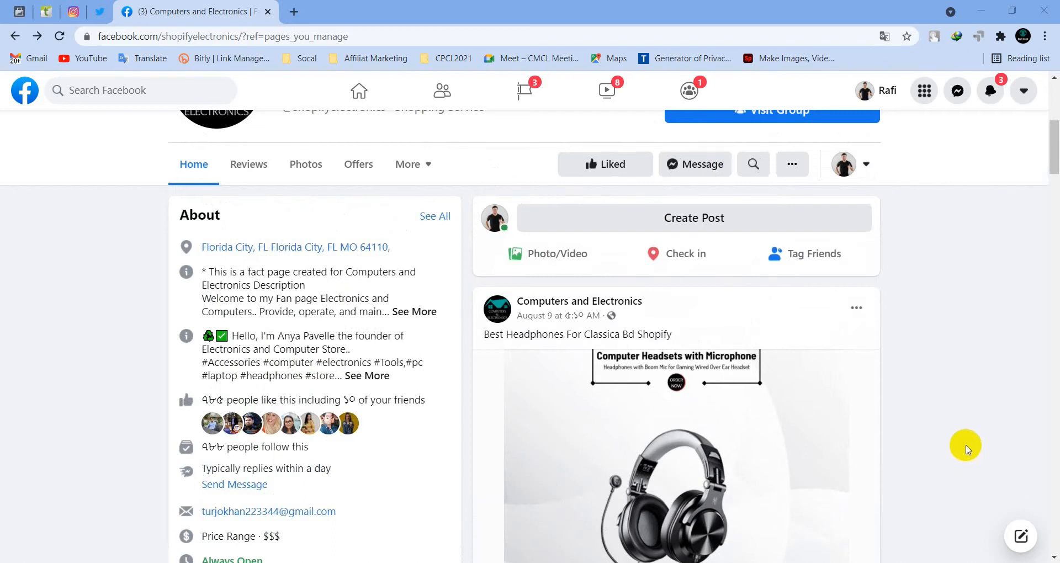
scroll(966, 449, "down", 4)
scroll(677, 488, "up", 1)
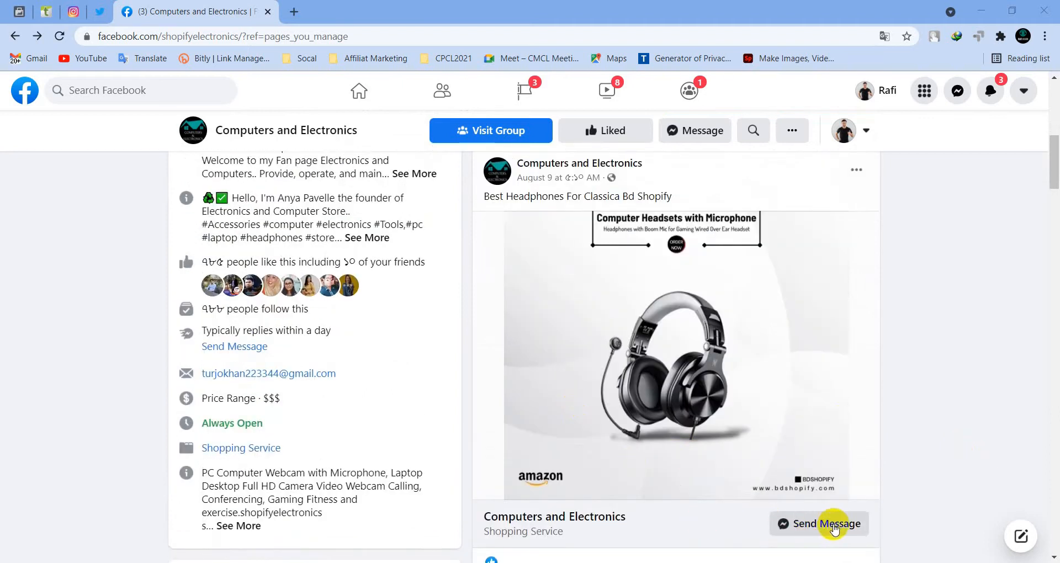
left_click(697, 405)
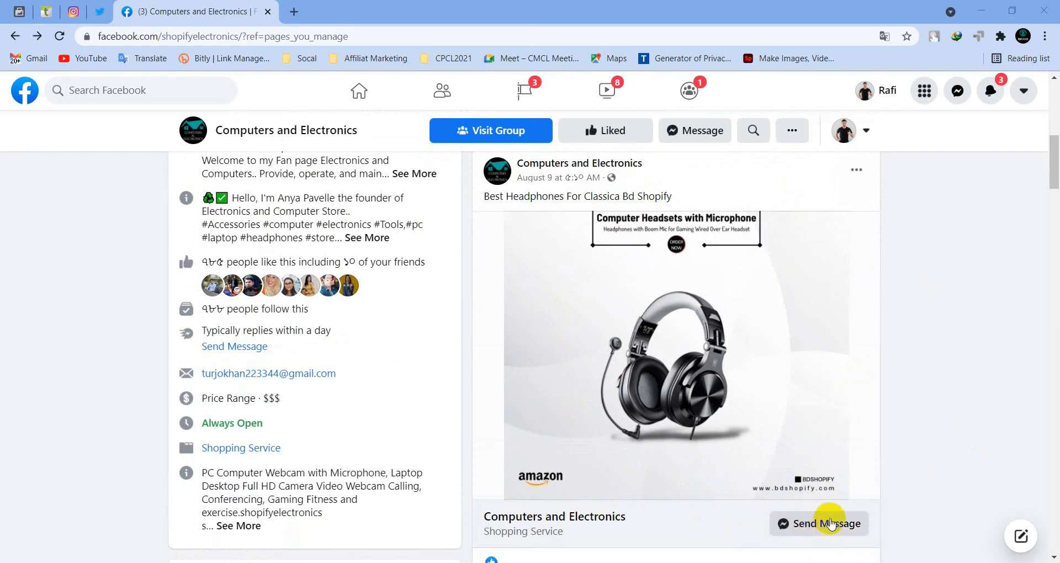
scroll(811, 530, "down", 1)
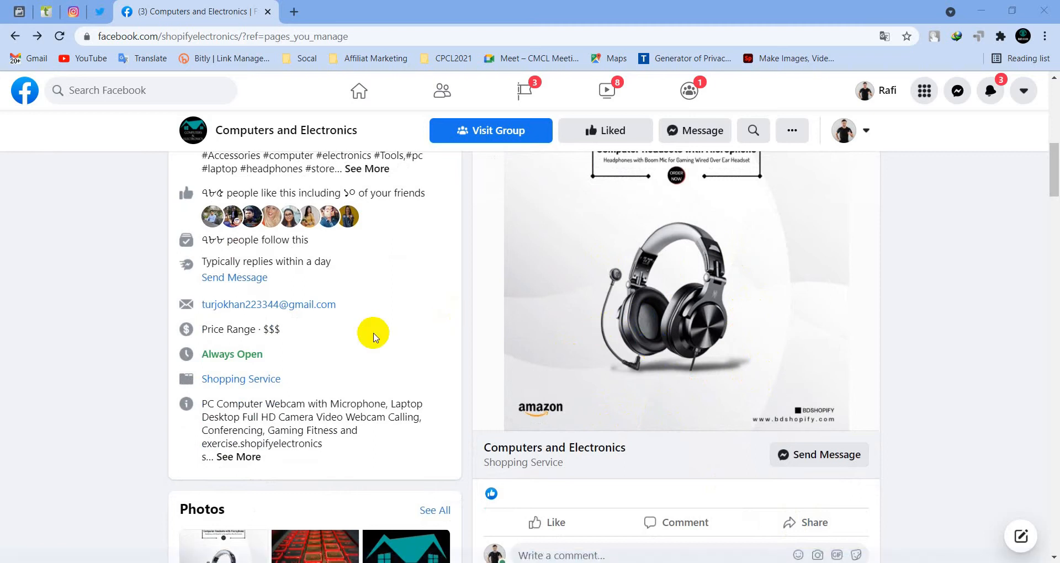
scroll(372, 333, "up", 1)
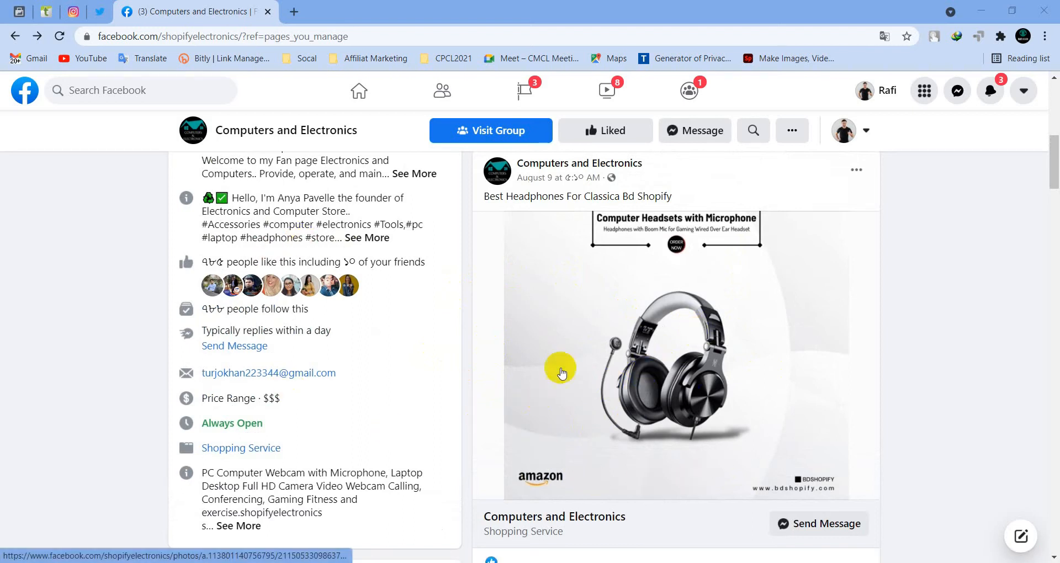
left_click(709, 420)
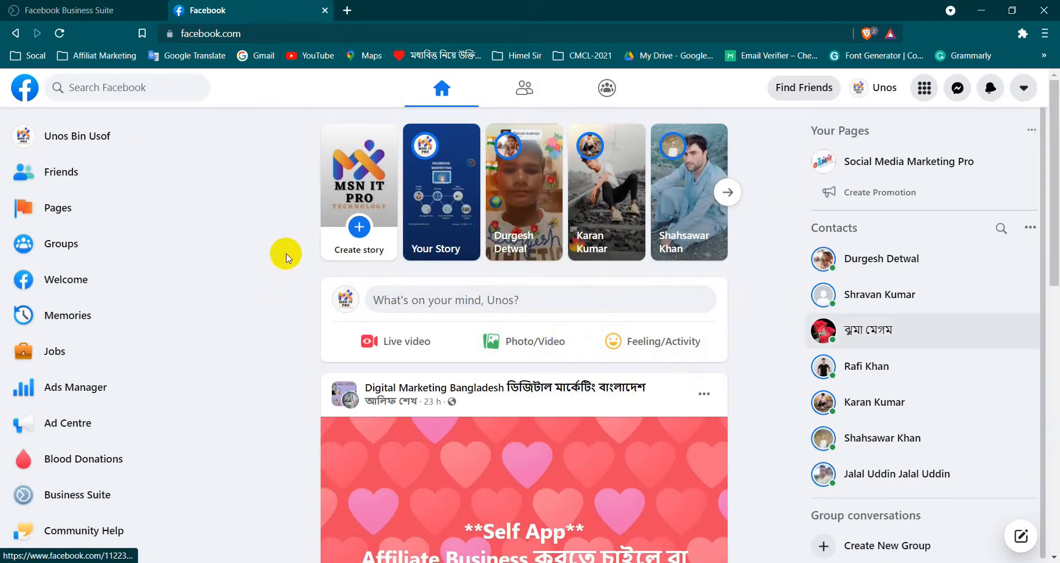
- Switch to the other Facebook account's home page and open Business Suite from it
scroll(496, 238, "down", 2)
scroll(495, 238, "up", 2)
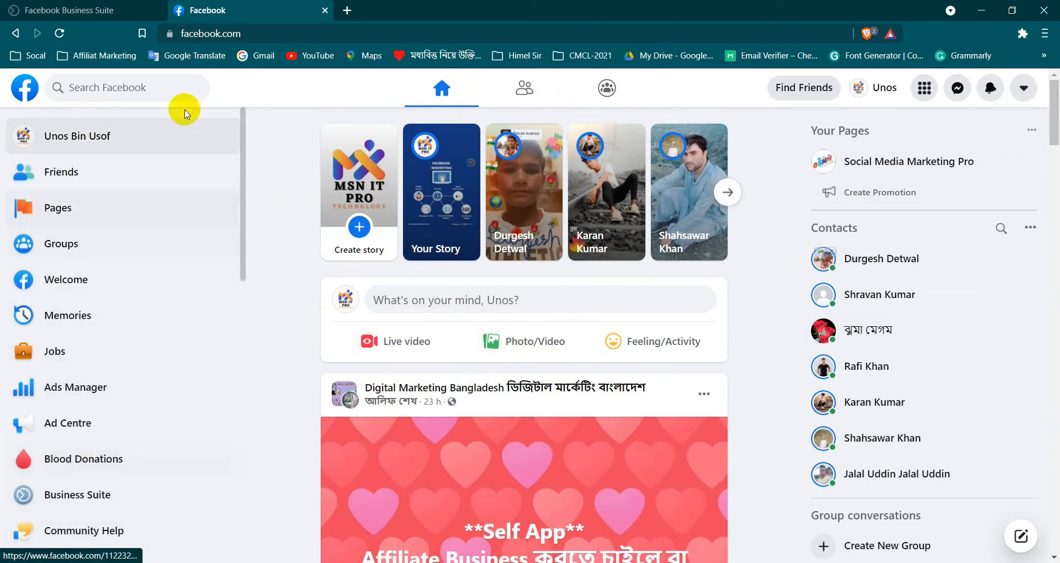
scroll(71, 280, "down", 7)
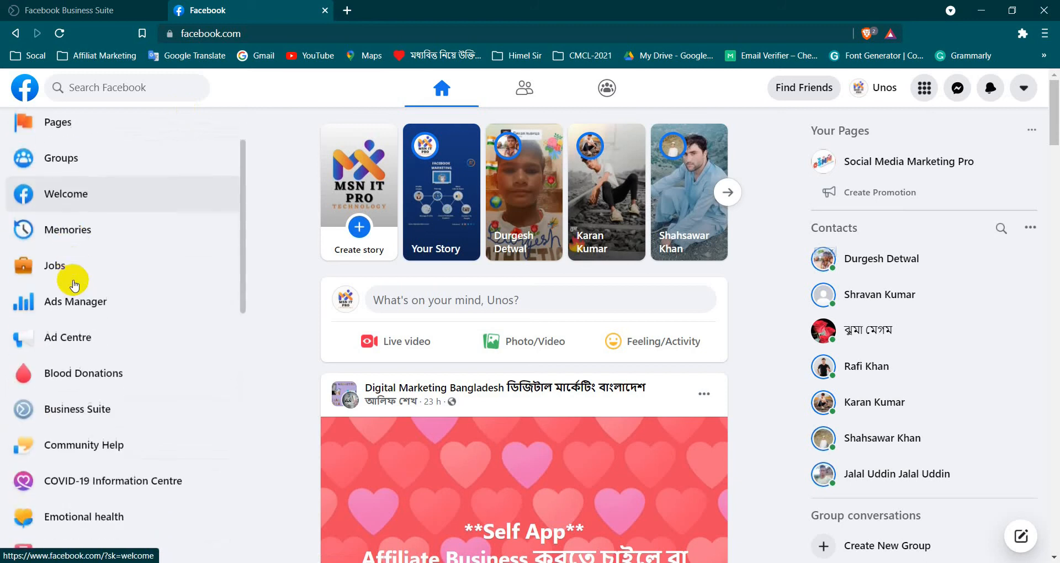
scroll(72, 283, "down", 5)
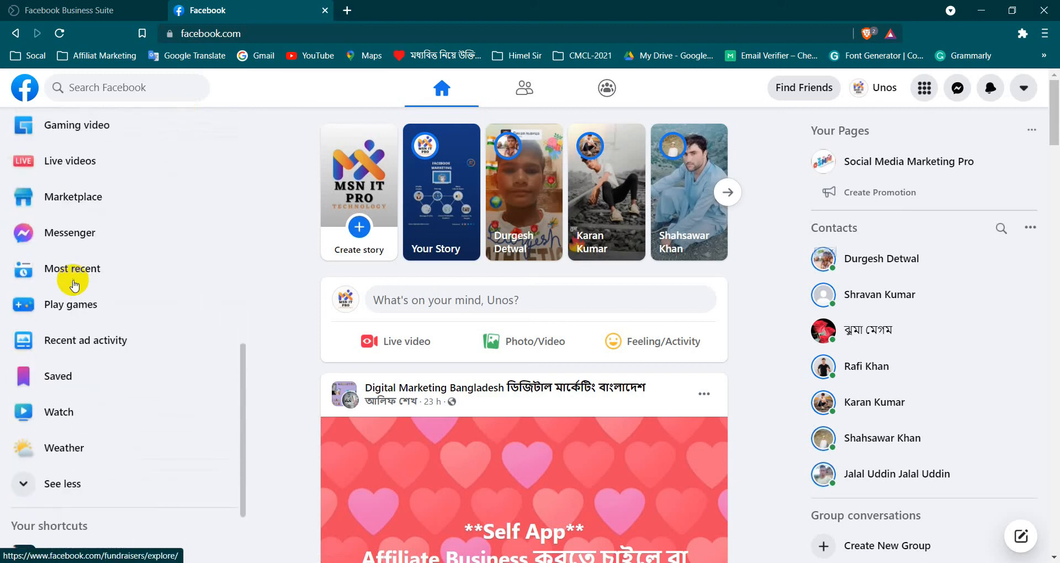
scroll(73, 283, "up", 3)
scroll(75, 282, "up", 6)
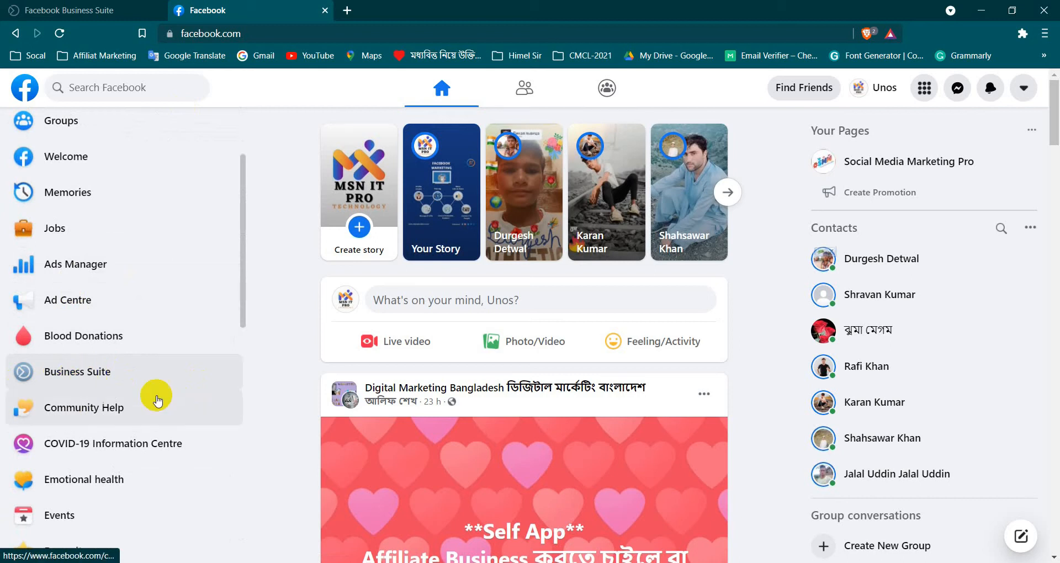
left_click(130, 372)
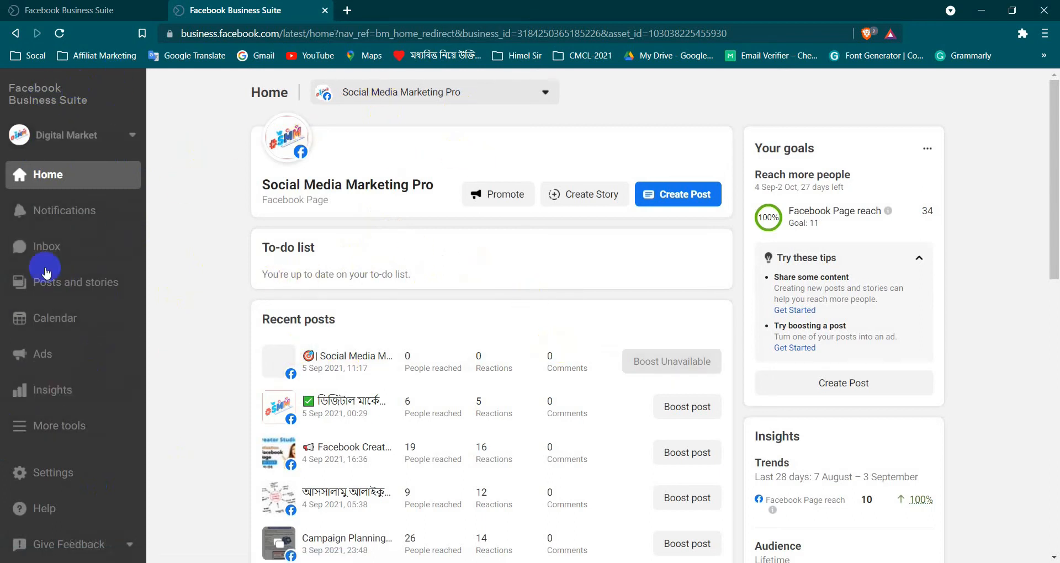
- Look through the additional Business Suite tools and the business account choices, and return to the home overview
left_click(104, 423)
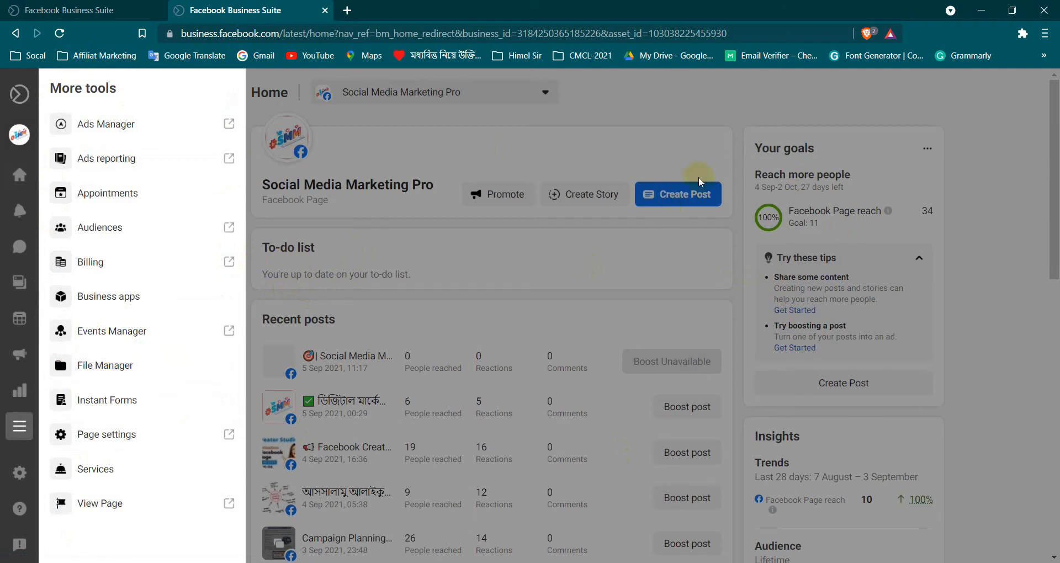
left_click(649, 118)
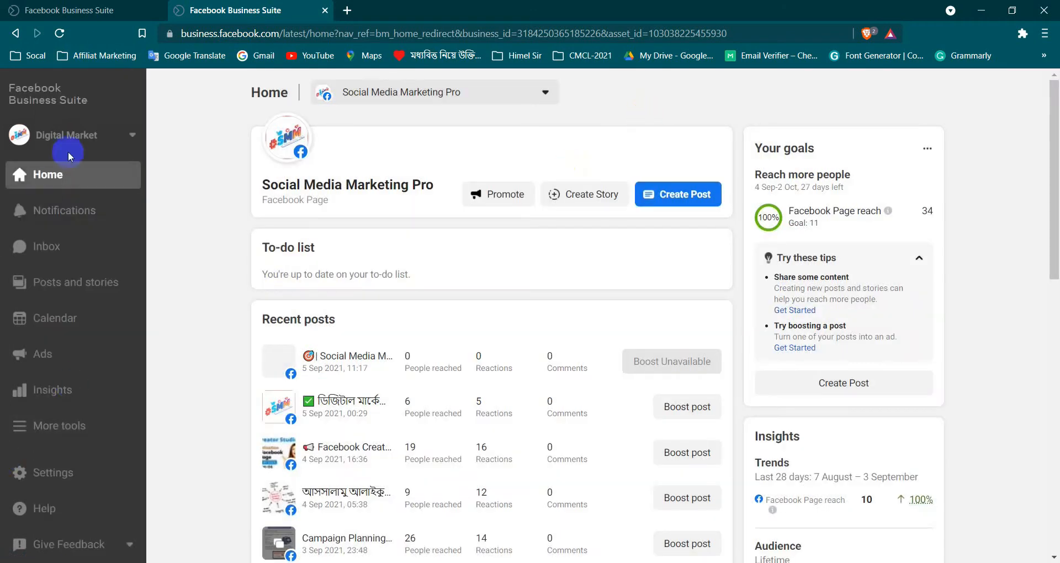
left_click(81, 143)
left_click(284, 156)
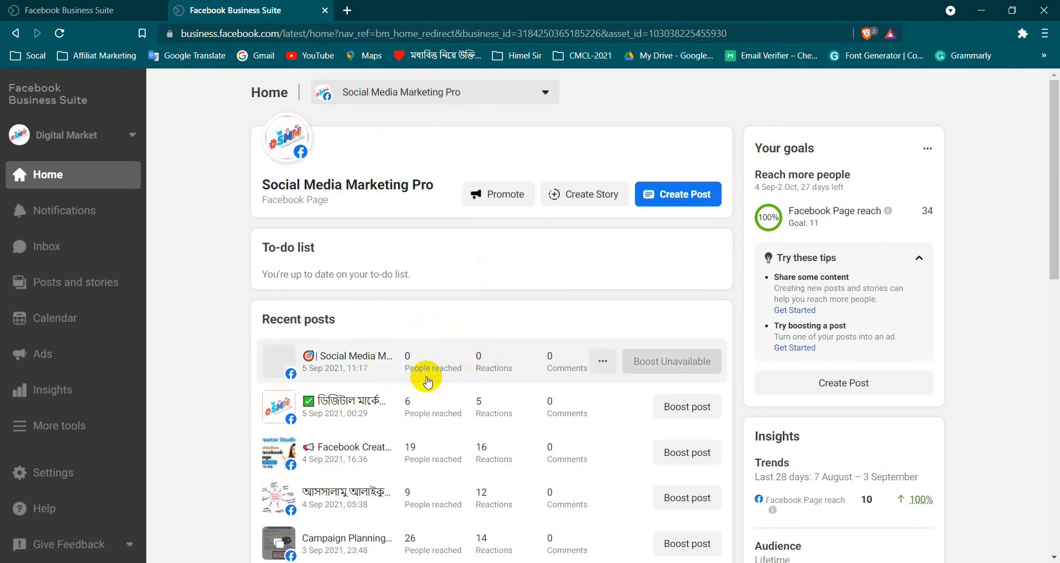
left_click(53, 222)
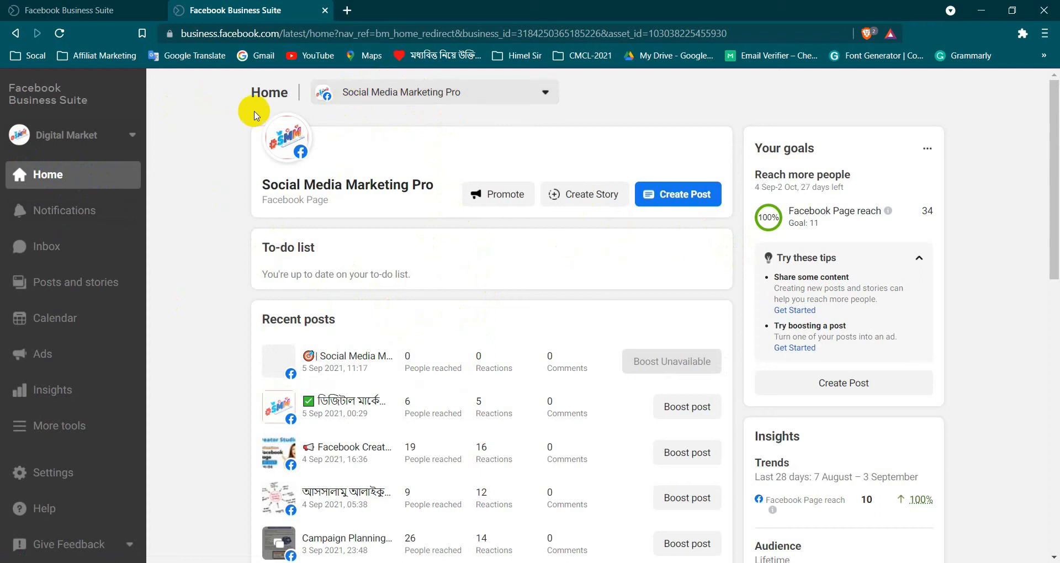
- Show all page assets available in Business Suite and keep the Social Media Marketing Pro page selected
left_click(392, 101)
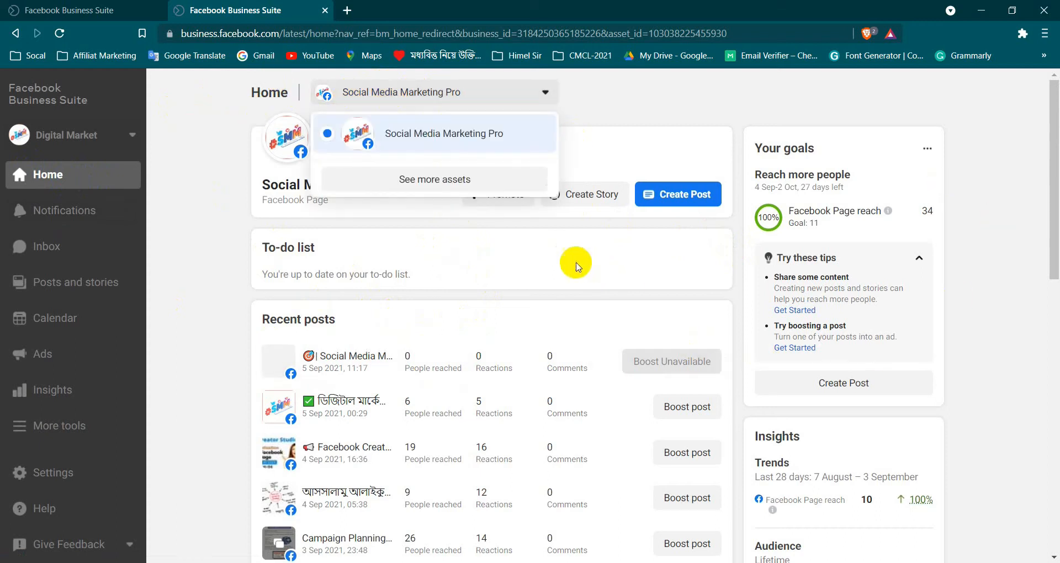
left_click(489, 178)
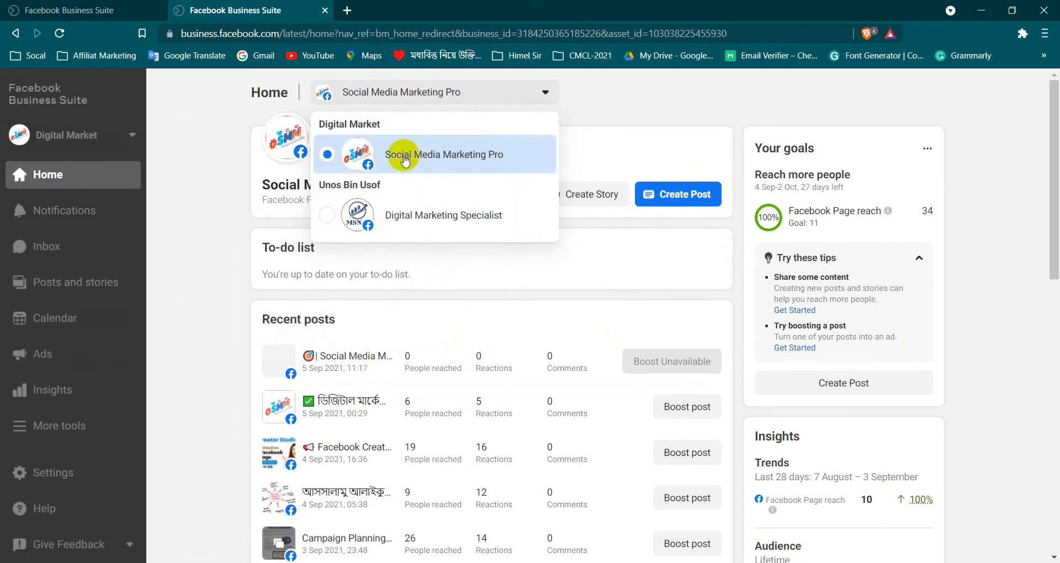
left_click(611, 153)
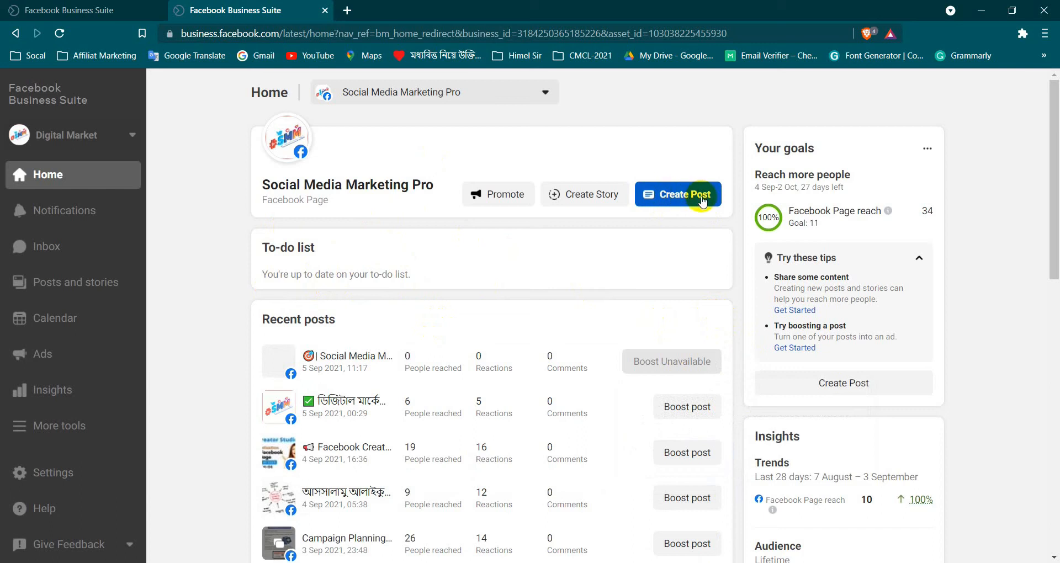
- Start a new post for the Social Media Marketing Pro page and set its preview to Desktop News Feed
left_click(717, 202)
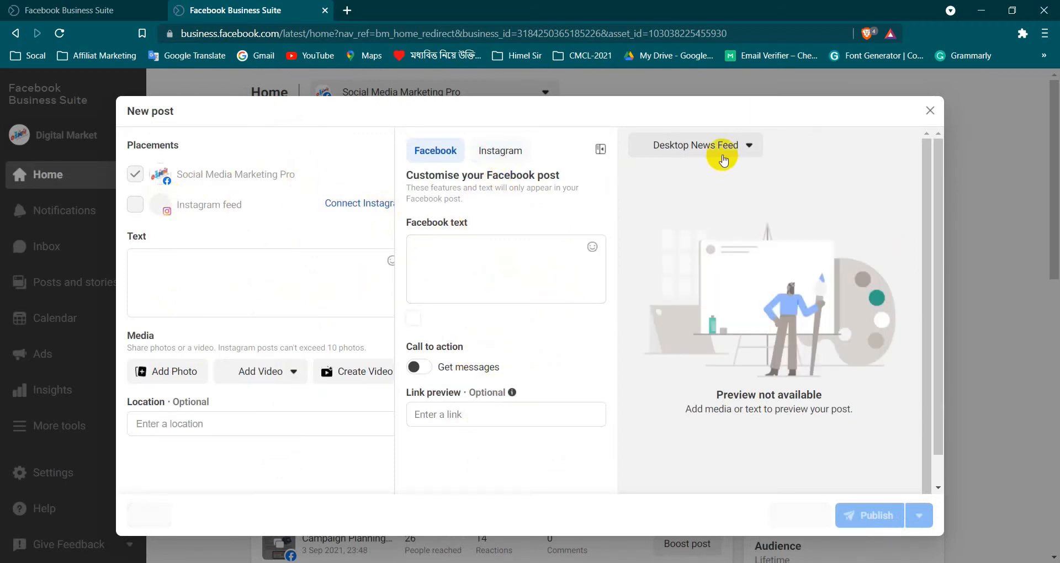
left_click(697, 147)
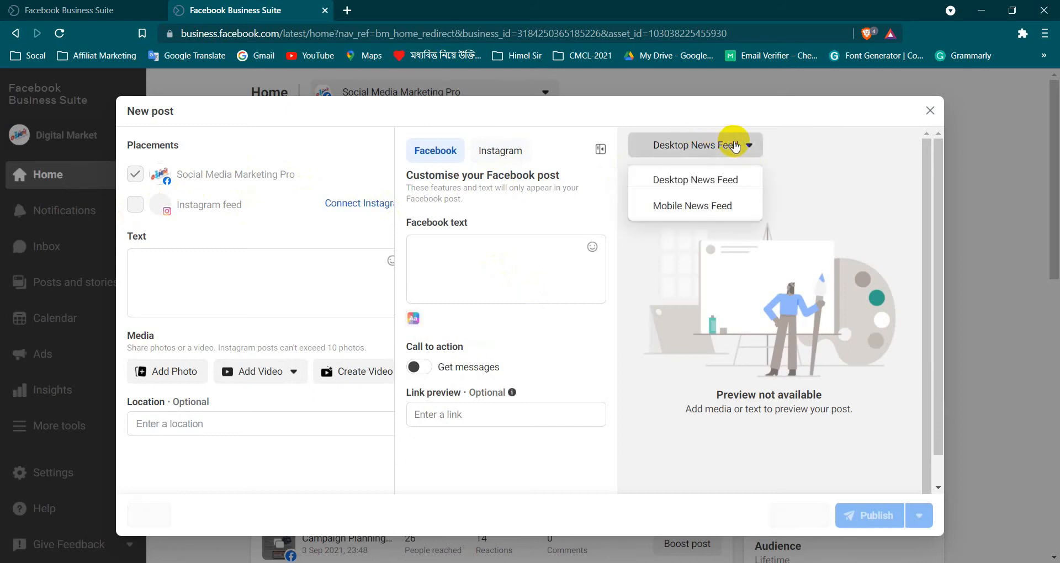
left_click(704, 204)
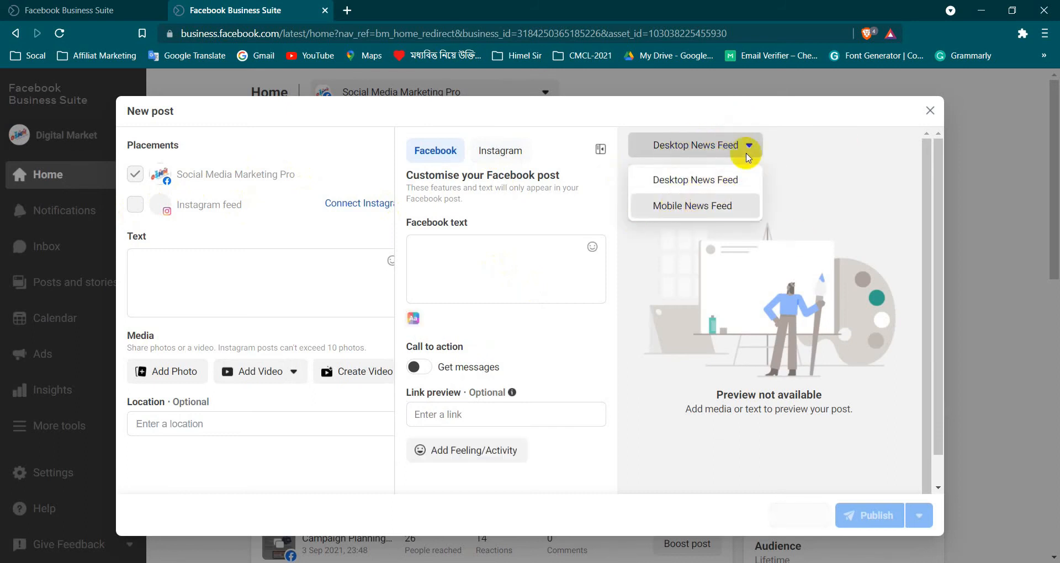
left_click(708, 145)
left_click(709, 147)
left_click(698, 180)
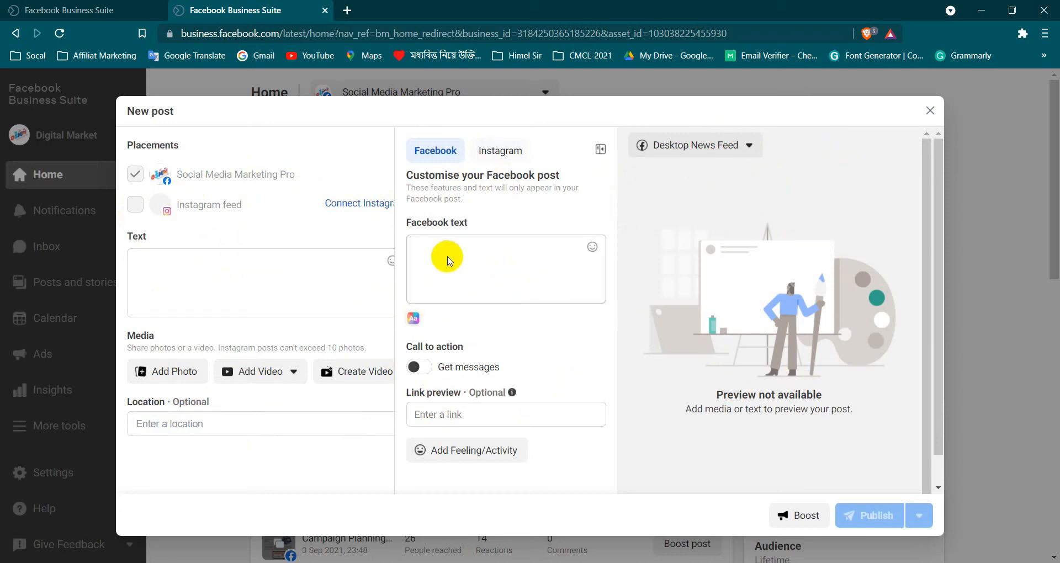
- Switch to the Notepad note and copy the Bengali digital marketing caption including its hashtags from #Freelancing to #makemoney
left_click(234, 266)
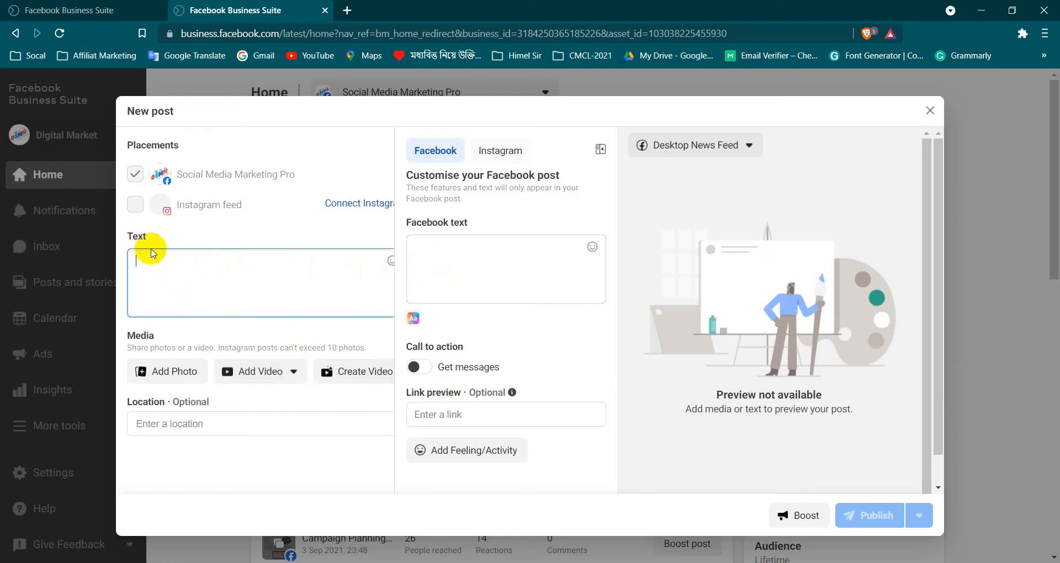
left_click(773, 421)
scroll(362, 386, "up", 5)
scroll(366, 385, "down", 3)
scroll(367, 385, "up", 2)
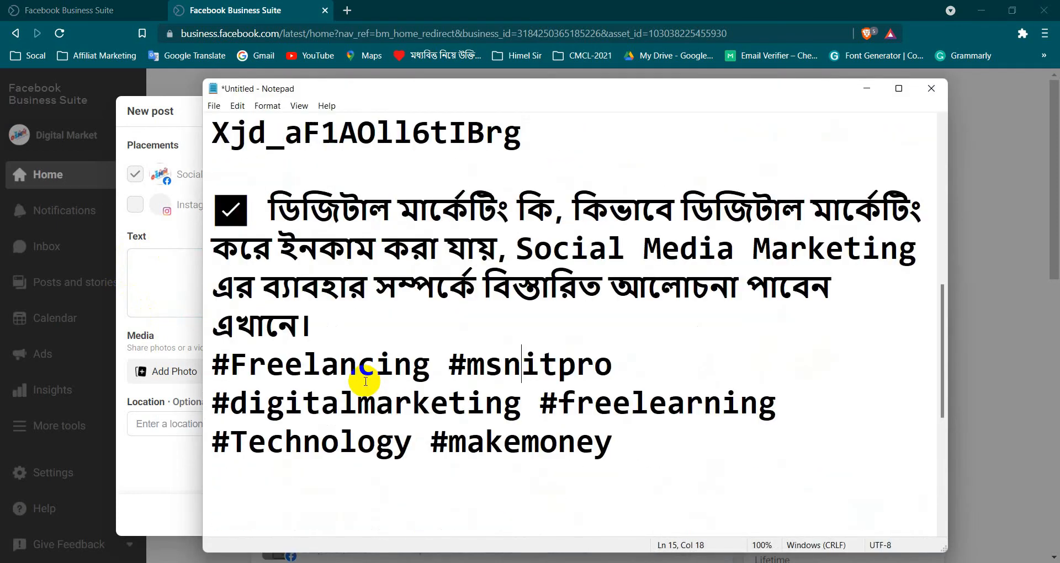
left_click_drag(211, 219, 620, 455)
right_click(531, 399)
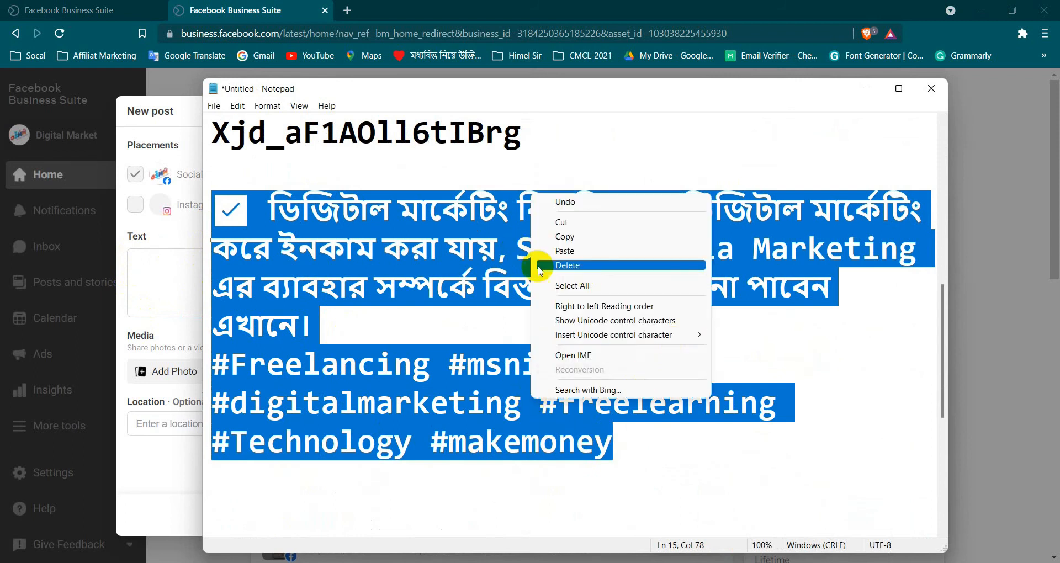
left_click(595, 234)
- Return to the new post, paste the copied caption as its text and dismiss the hashtag suggestions
key("alt+Tab")
left_click(385, 308)
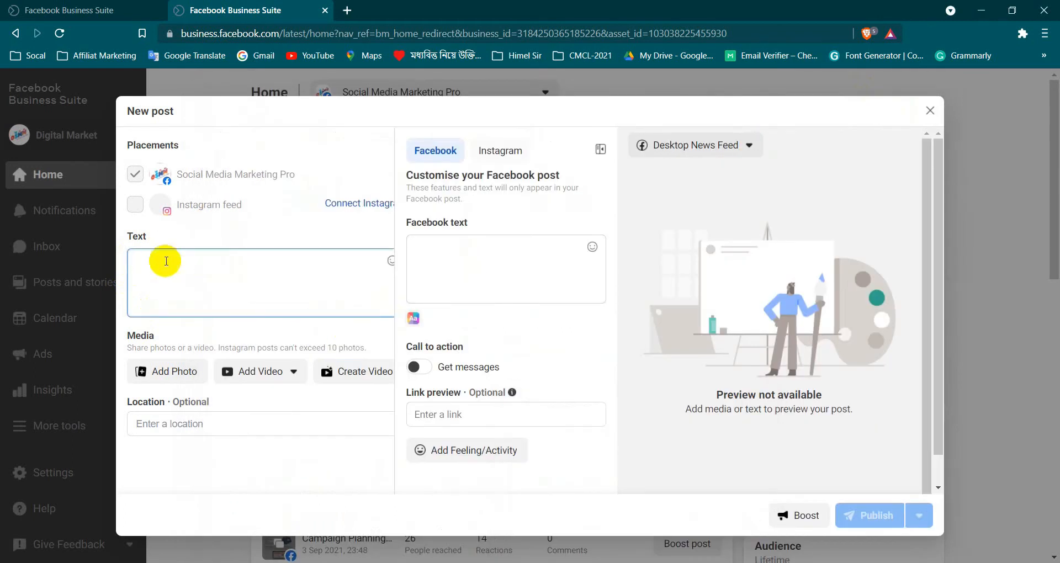
right_click(160, 262)
left_click(234, 368)
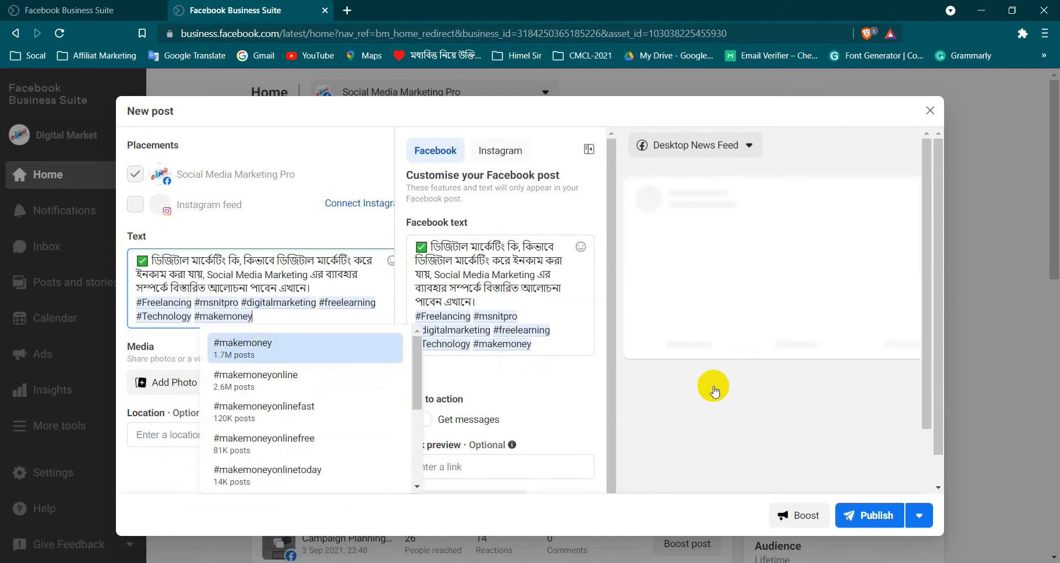
left_click(714, 391)
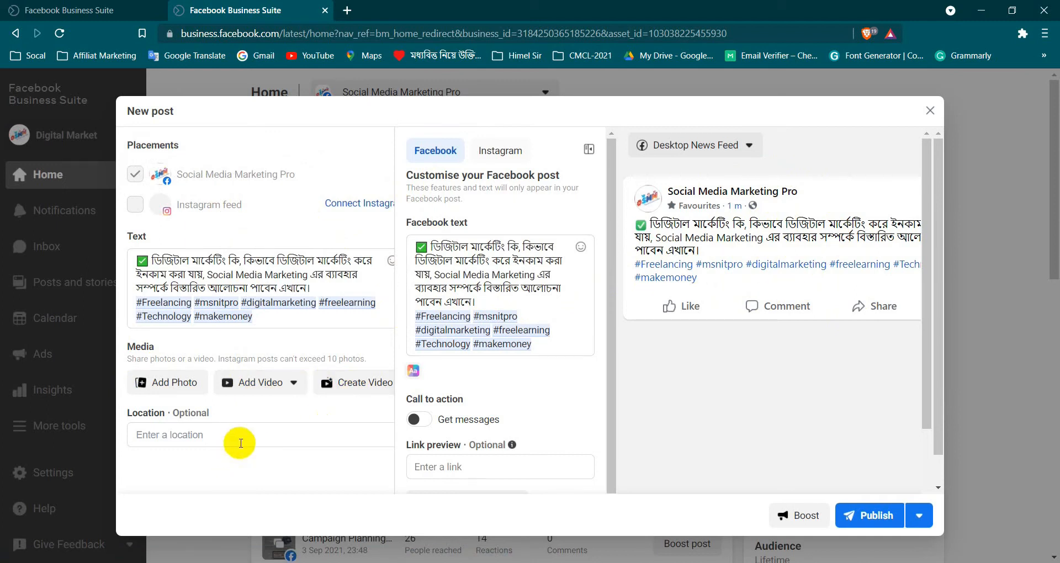
- Set the new post's location to Bangladesh
type("Ba")
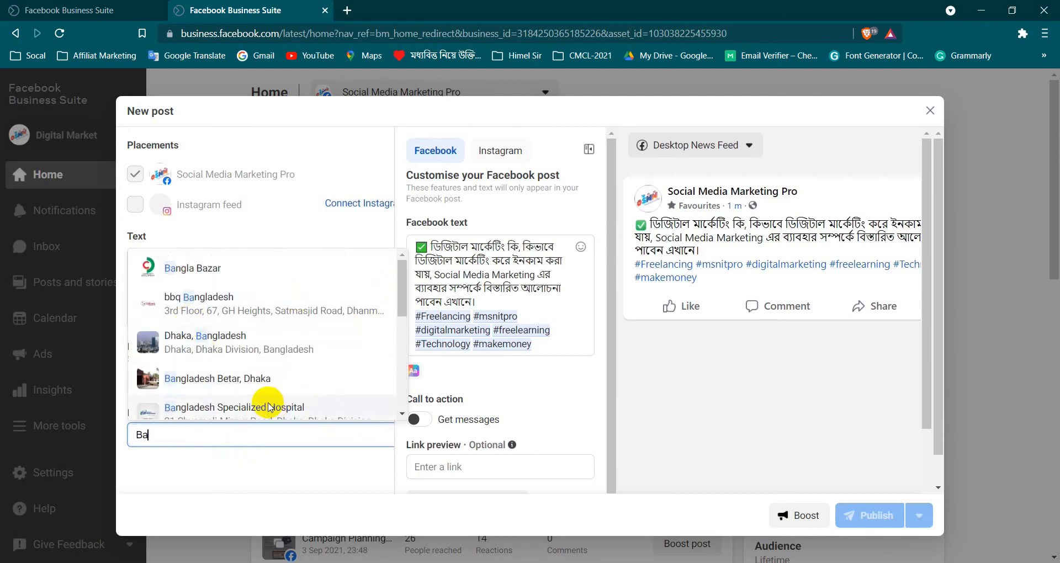
type("n")
key("Down")
key("Return")
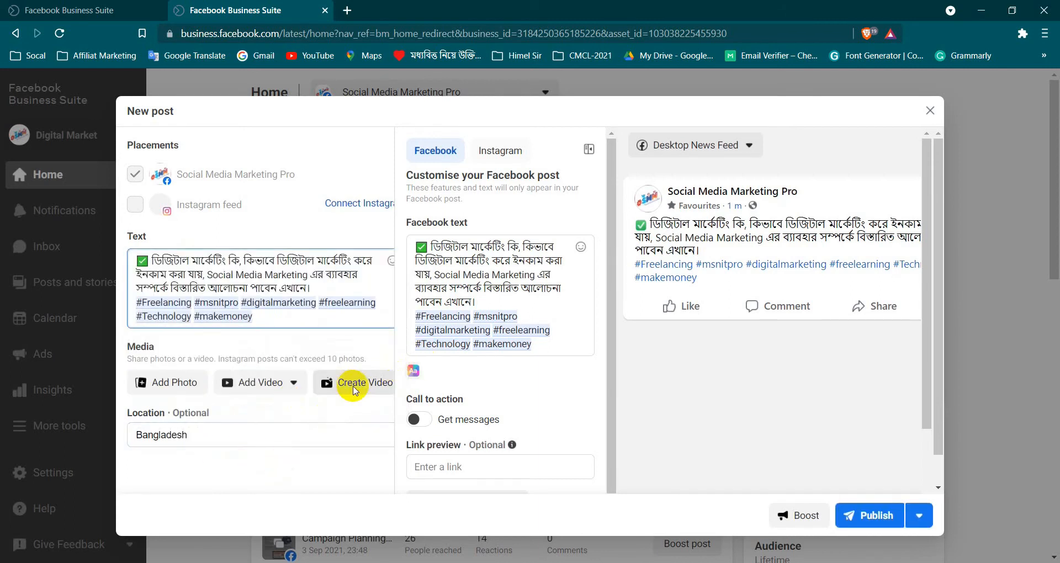
- Examine the new post's call-to-action options against the Send Message post on the Computers and Electronics page
scroll(530, 467, "down", 1)
scroll(450, 456, "down", 3)
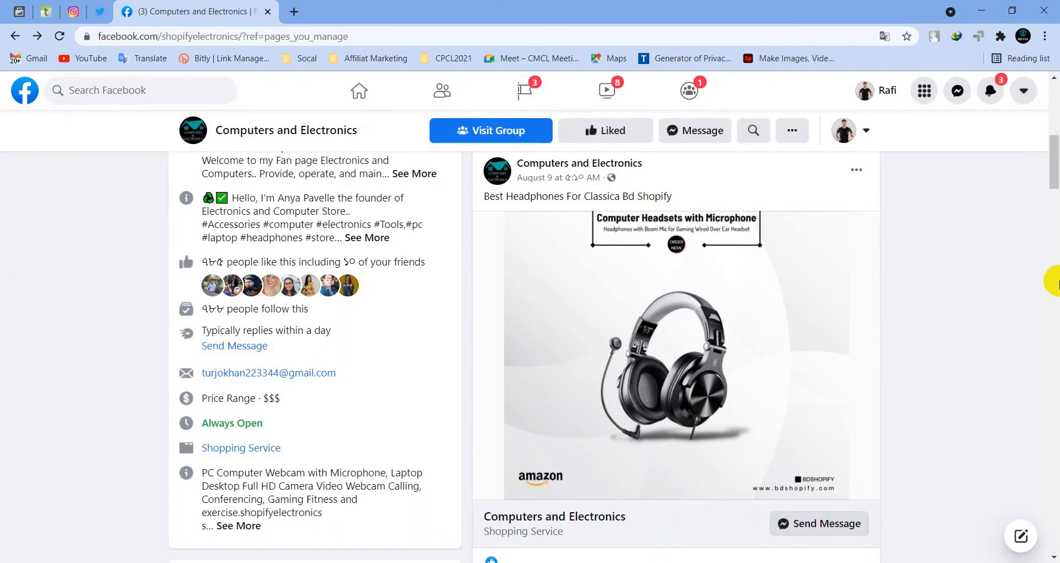
left_click(981, 10)
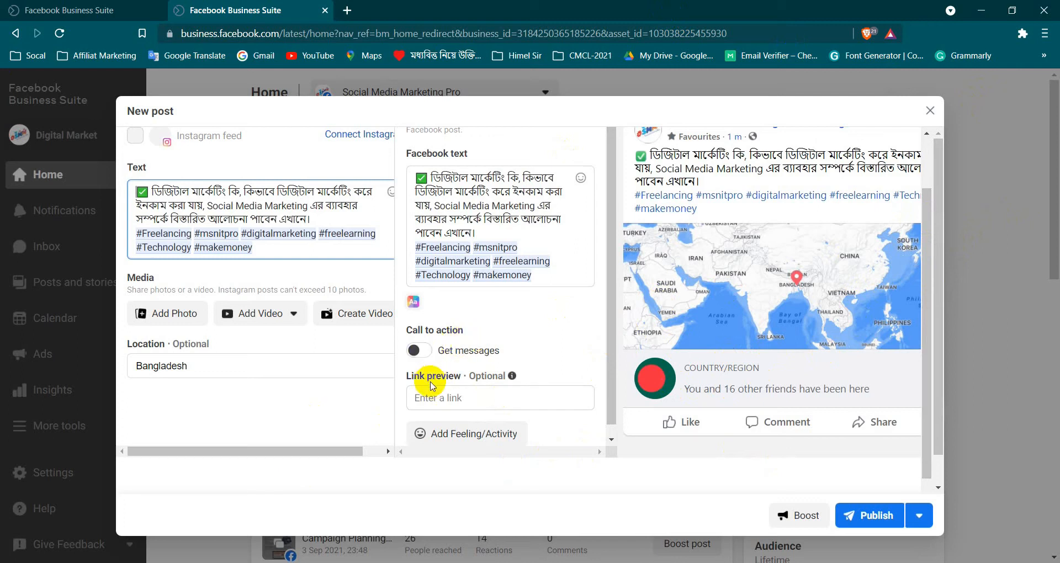
- Copy the YouTube channel link from the Notepad note and paste it as the new post's link preview
left_click(426, 400)
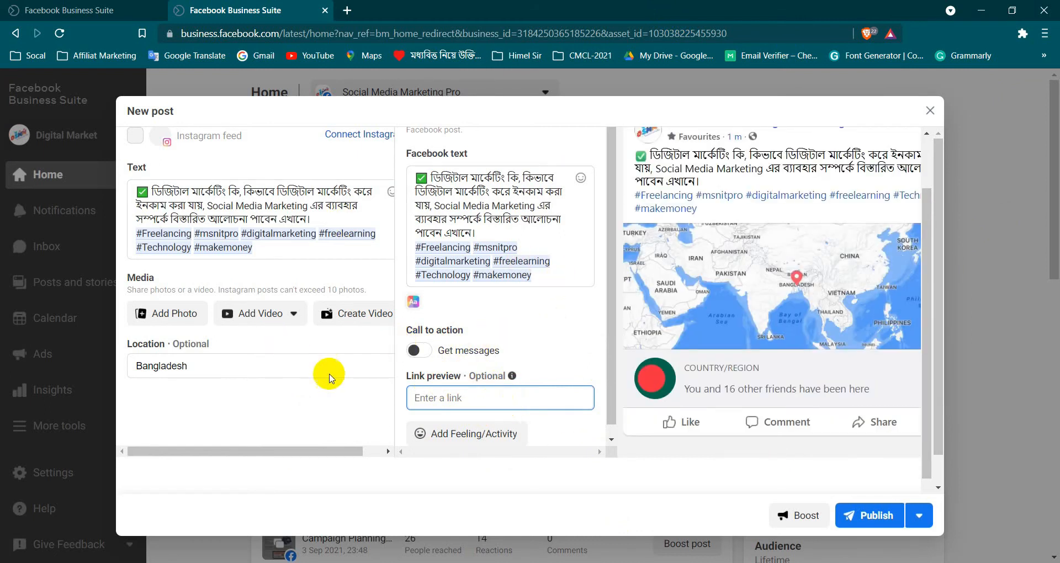
mouse_move(682, 562)
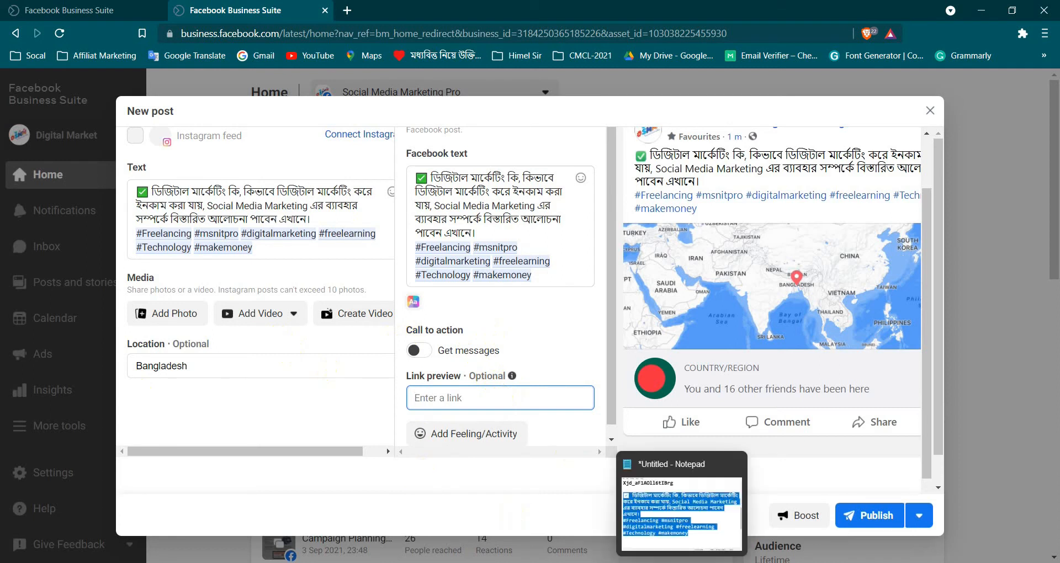
left_click(646, 463)
scroll(278, 201, "up", 1)
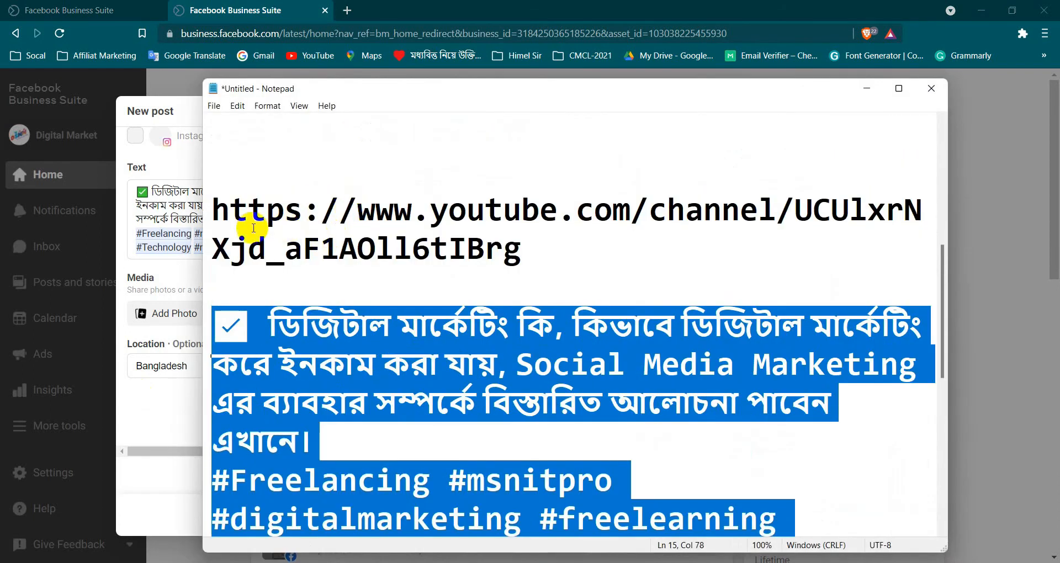
left_click_drag(211, 209, 537, 265)
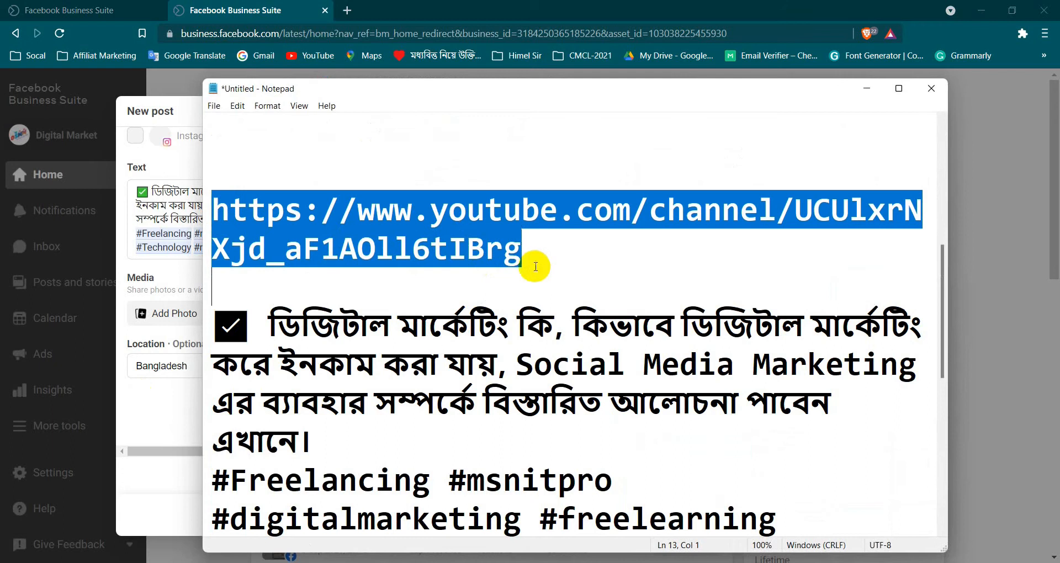
right_click(421, 219)
left_click(504, 261)
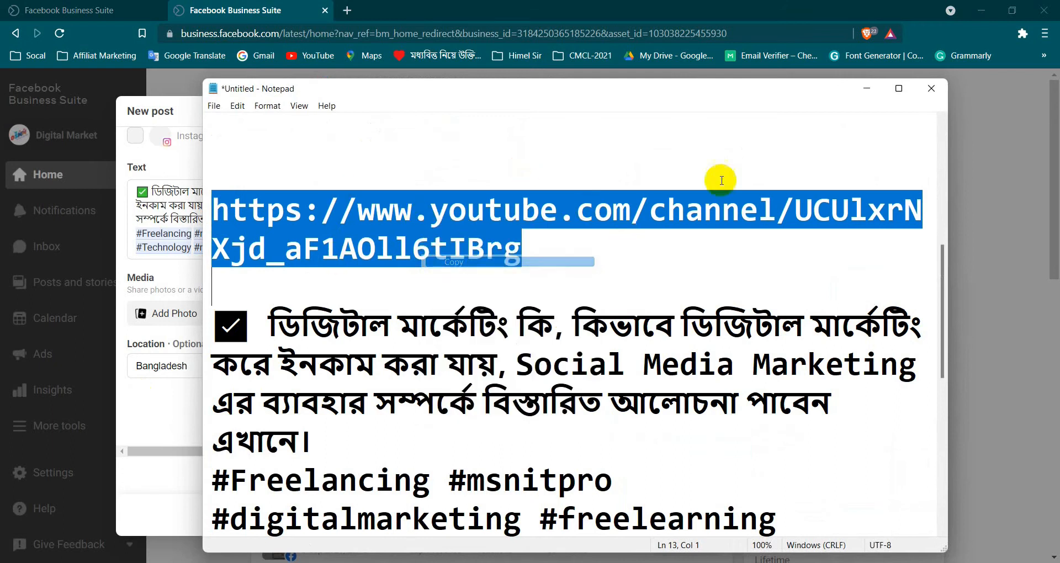
left_click(866, 88)
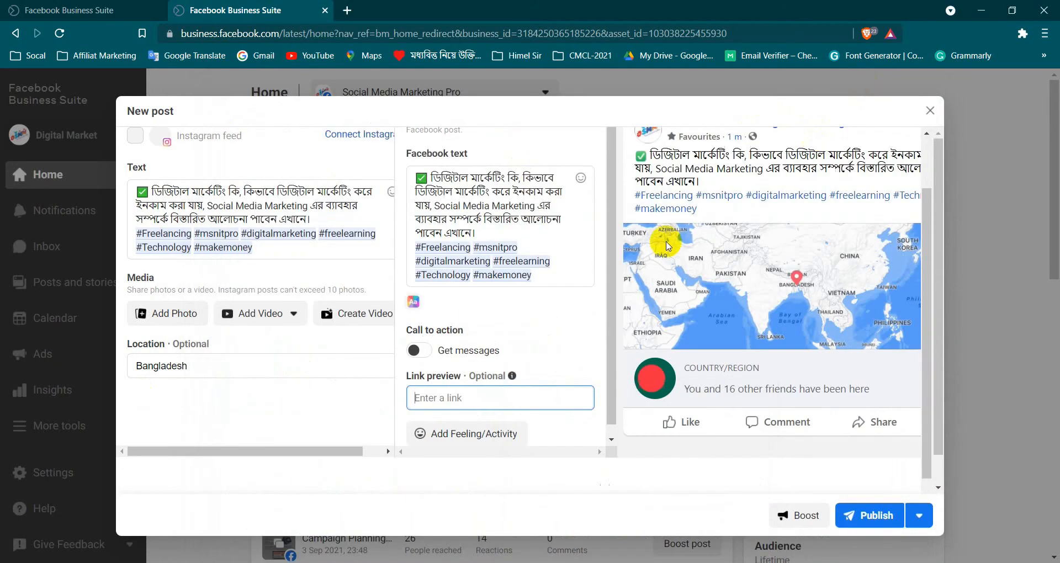
right_click(434, 398)
left_click(473, 251)
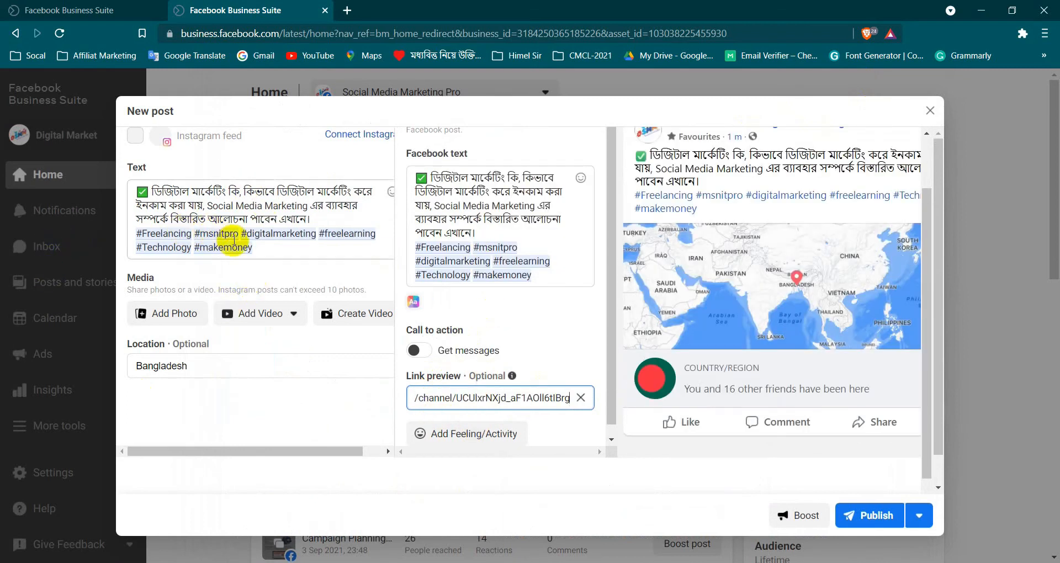
- Turn on the Get messages call to action for the new post
left_click(419, 351)
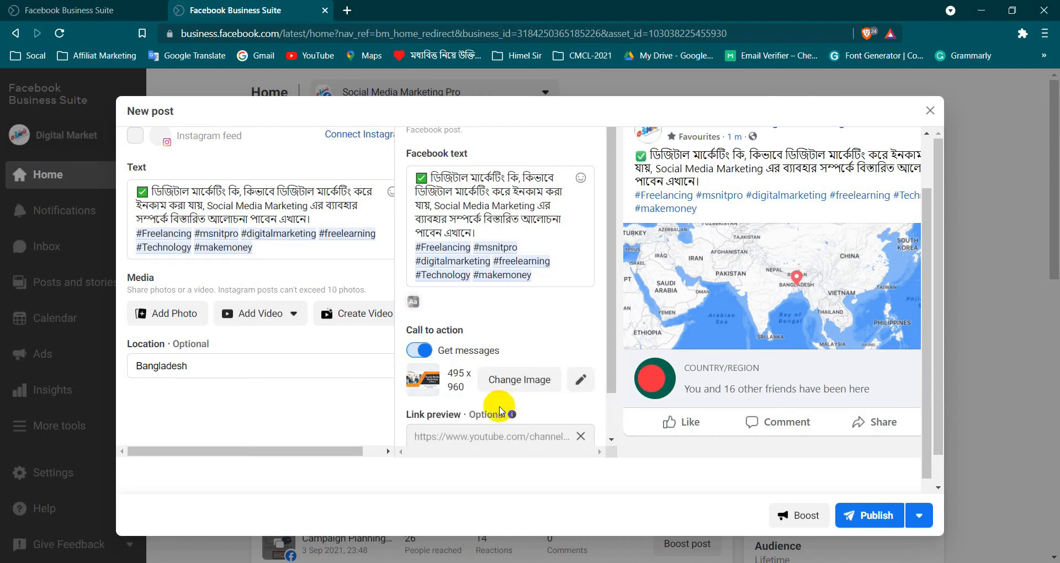
scroll(474, 406, "down", 1)
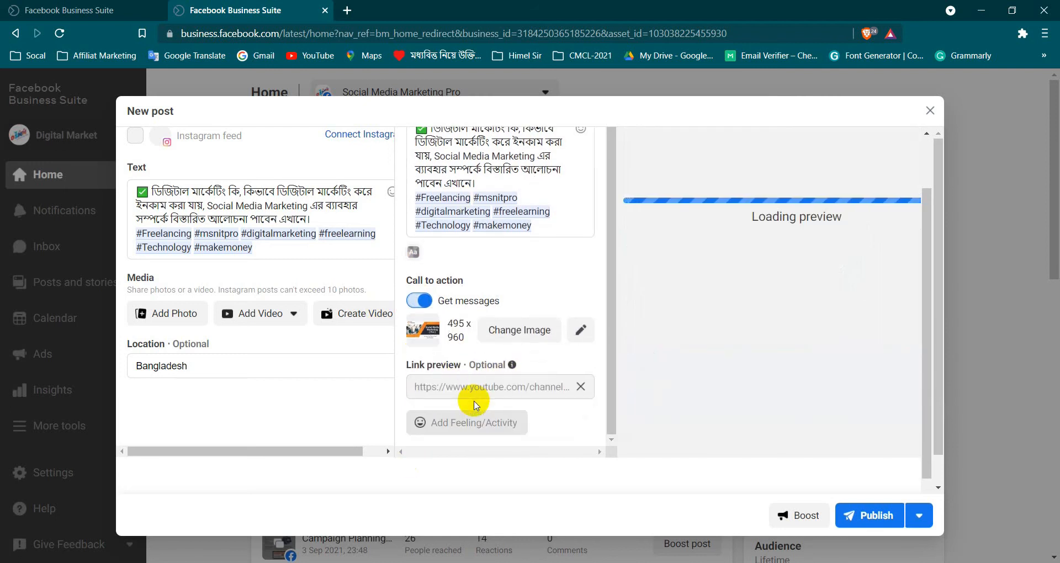
scroll(474, 405, "up", 1)
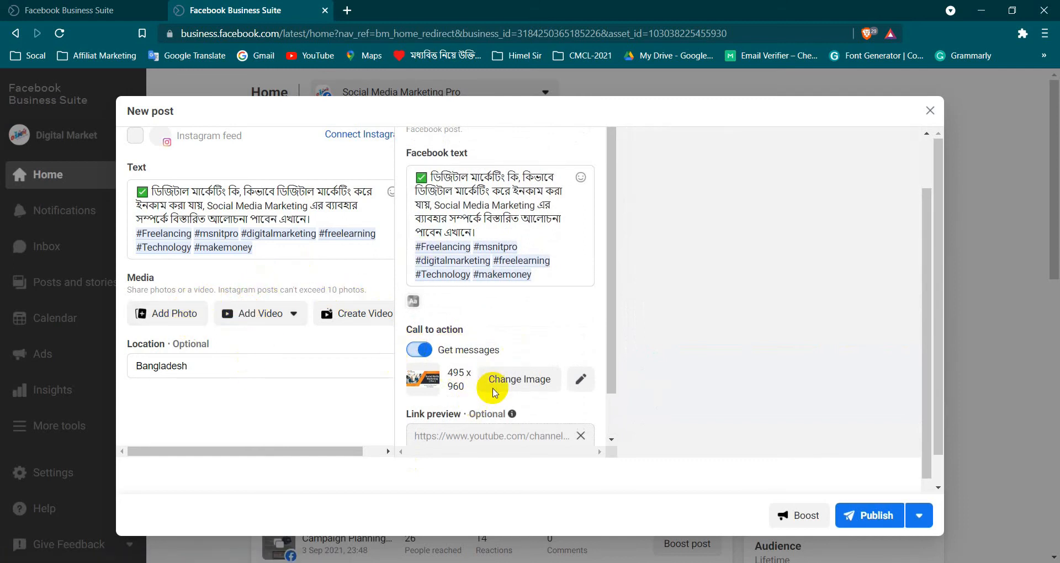
scroll(513, 408, "down", 1)
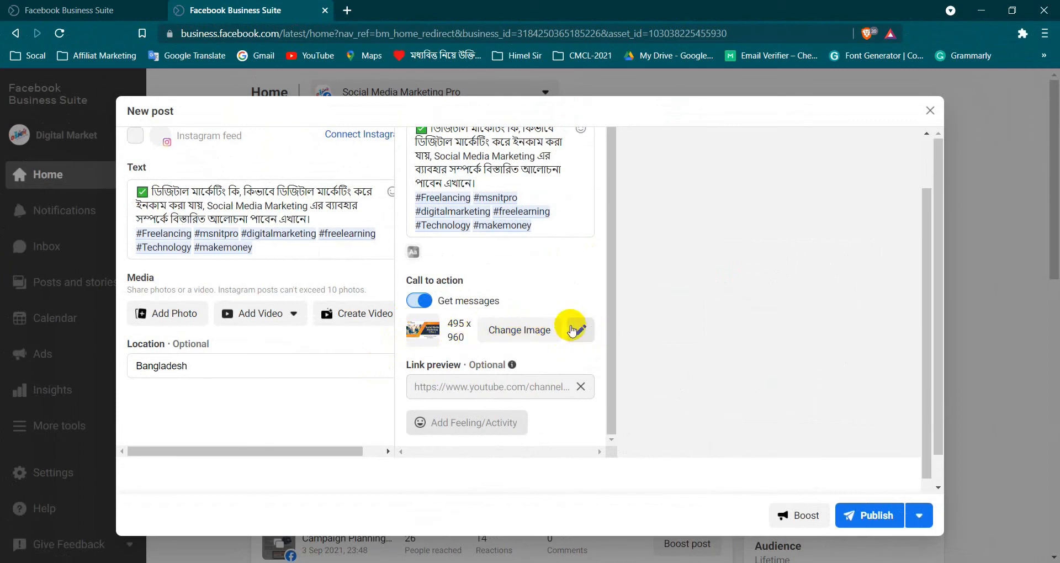
- Replace the call-to-action image with the Desktop file Social Media Marketing Pro post 1
left_click(519, 330)
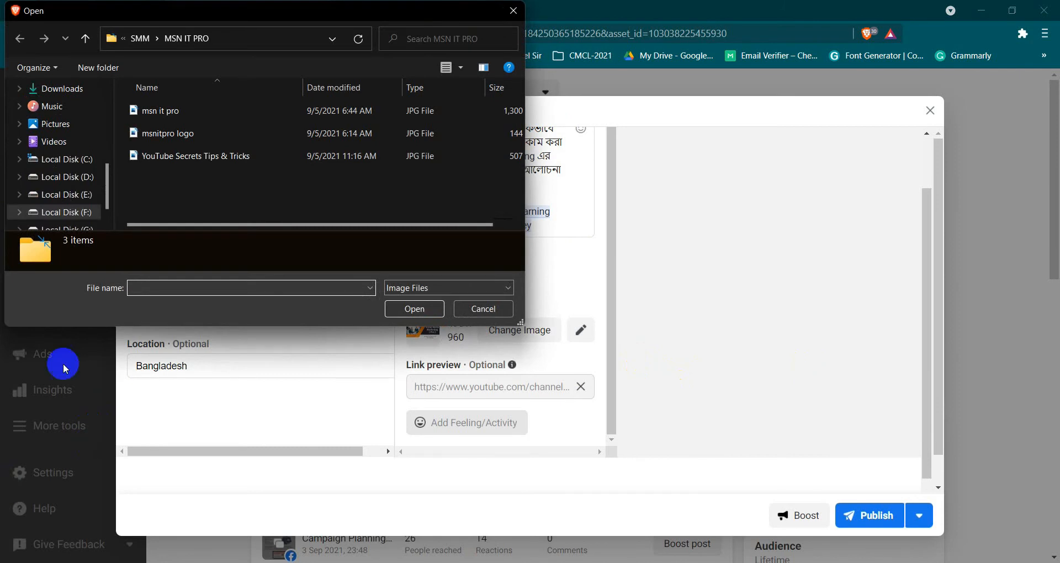
scroll(67, 171, "up", 5)
scroll(62, 175, "down", 1)
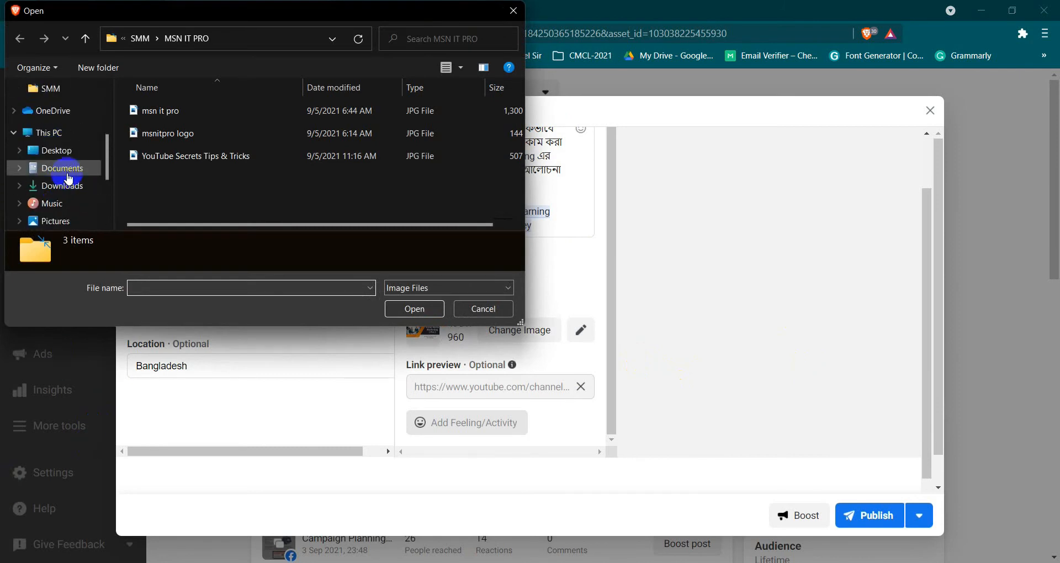
left_click(74, 154)
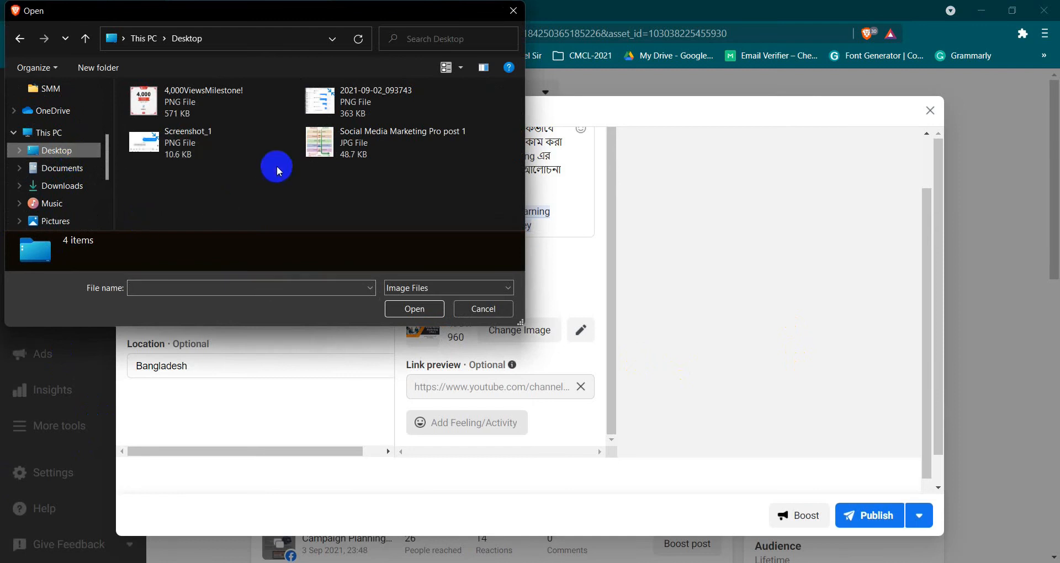
left_click(378, 154)
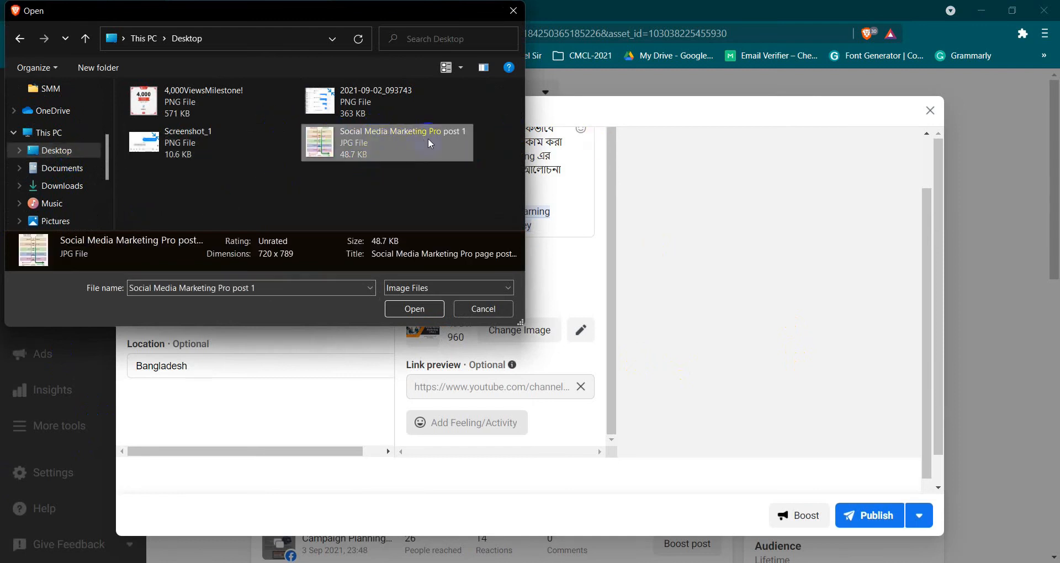
left_click(411, 311)
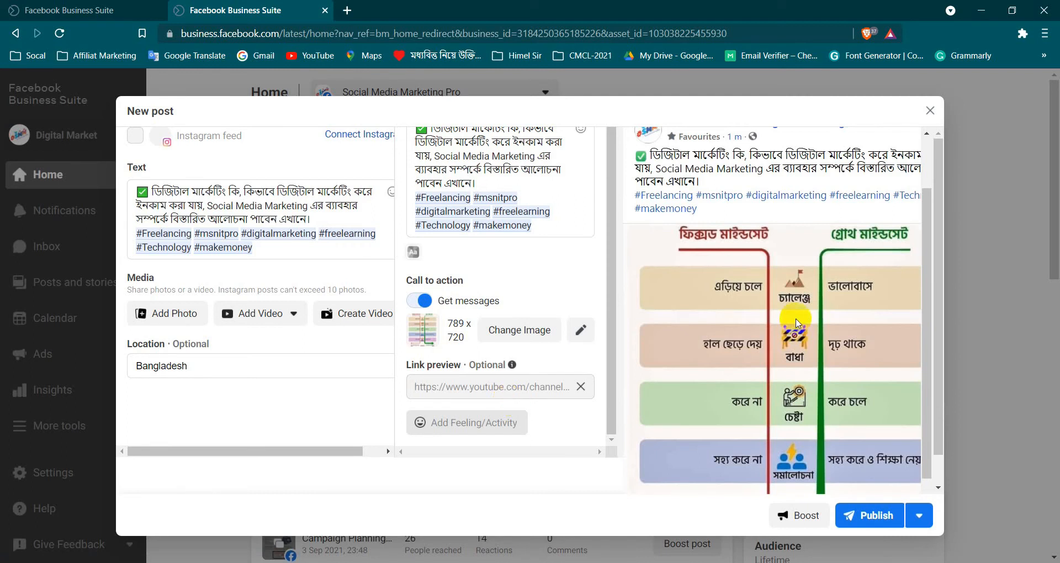
- Examine the post preview down to its message option, then the call-to-action and link preview settings
scroll(761, 362, "down", 2)
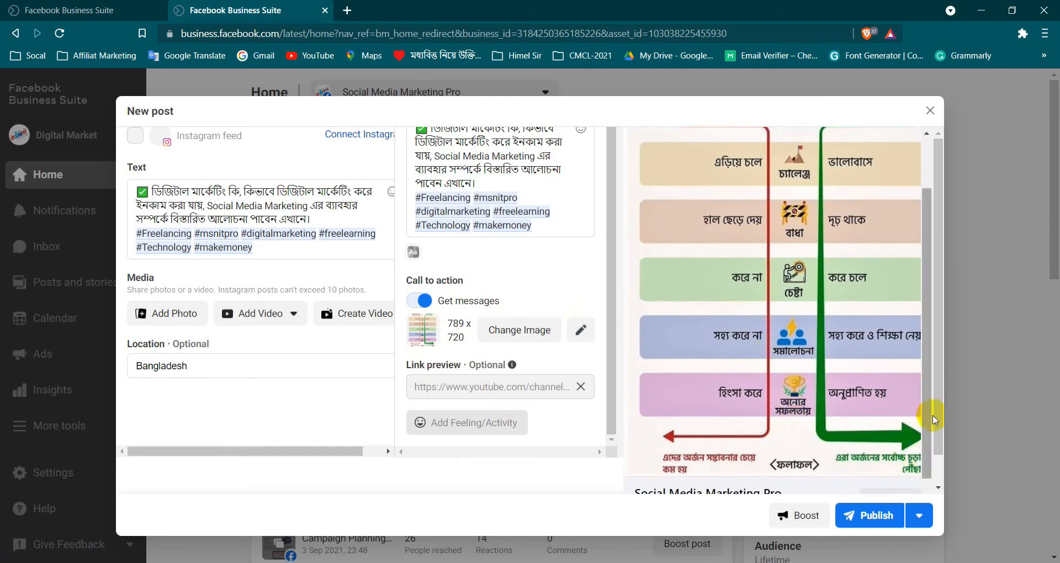
scroll(937, 426, "down", 1)
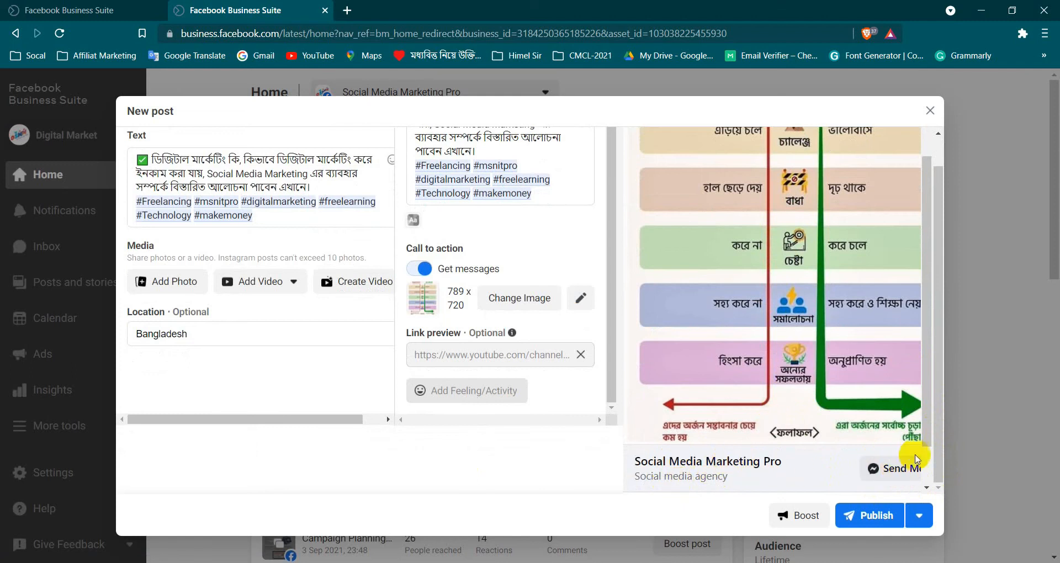
scroll(937, 453, "down", 1)
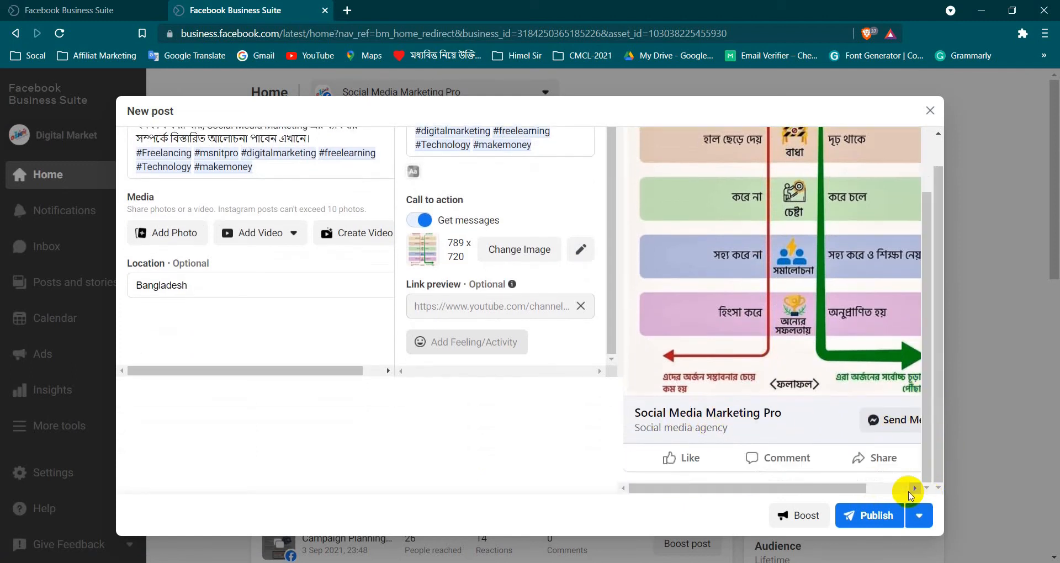
scroll(936, 332, "up", 2)
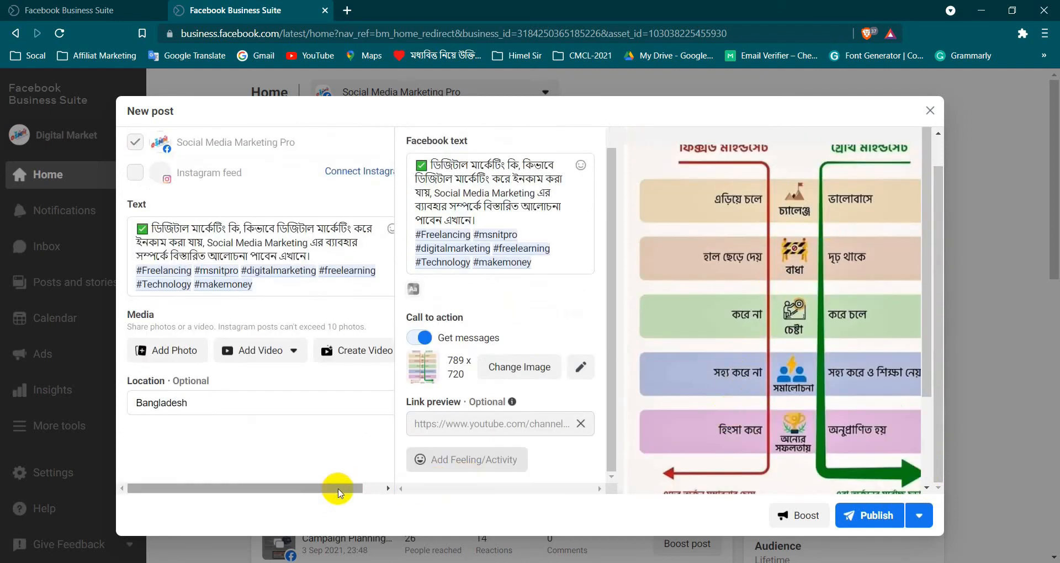
left_click_drag(333, 490, 397, 488)
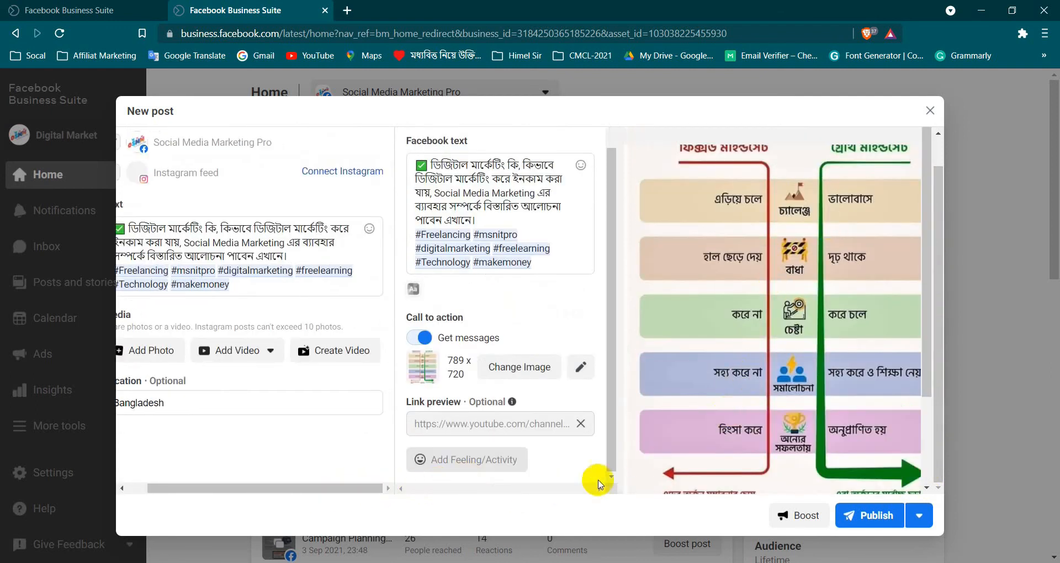
scroll(883, 309, "down", 2)
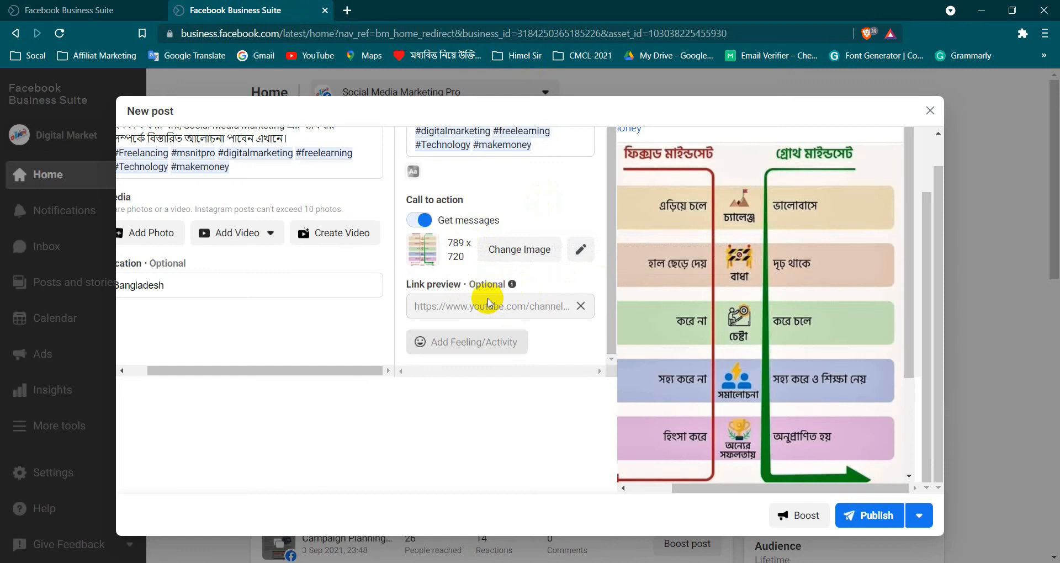
scroll(523, 307, "up", 1)
scroll(469, 273, "down", 1)
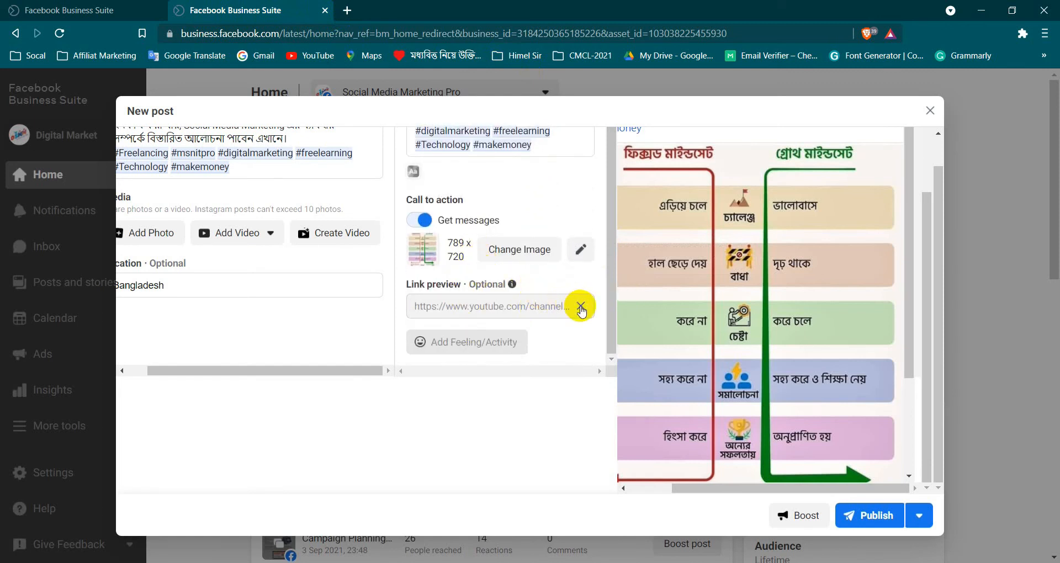
- Turn off the Get messages call to action and clear the YouTube link from the link preview
left_click(422, 220)
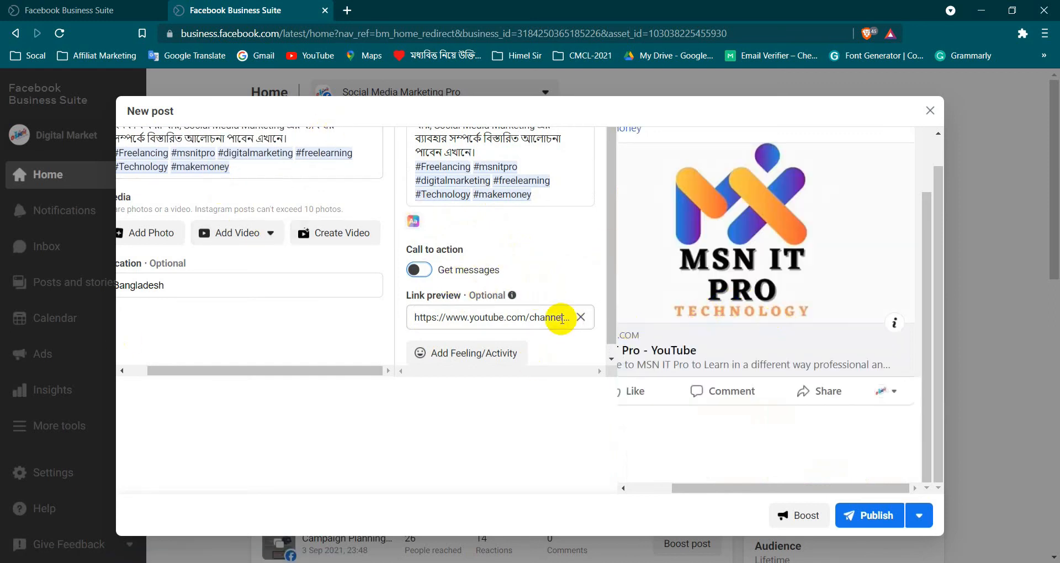
left_click(581, 318)
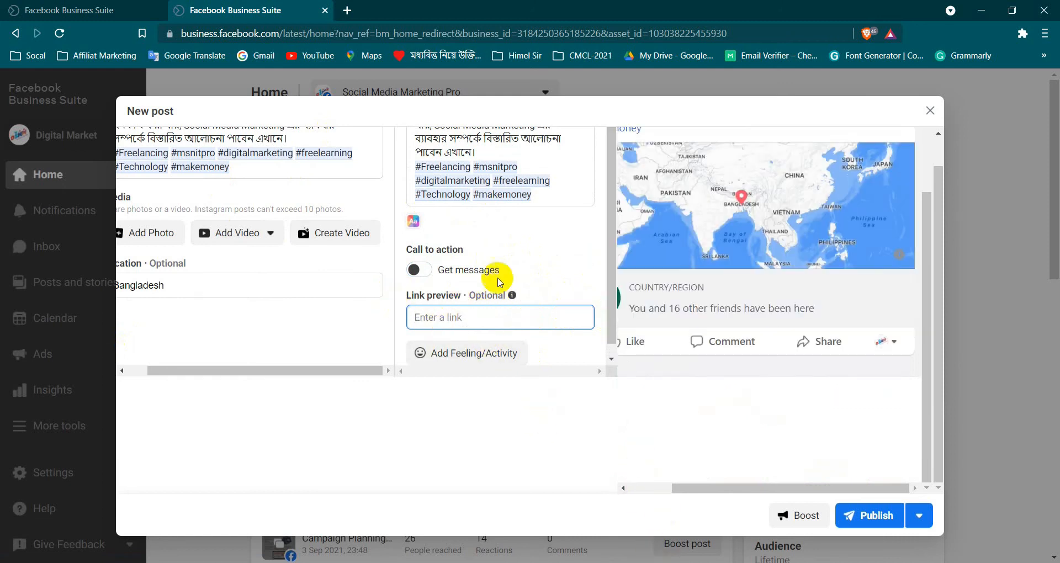
scroll(501, 272, "up", 2)
- Open Facebook in a new browser tab and go to the managed page Social Media Marketing Pro
left_click(348, 10)
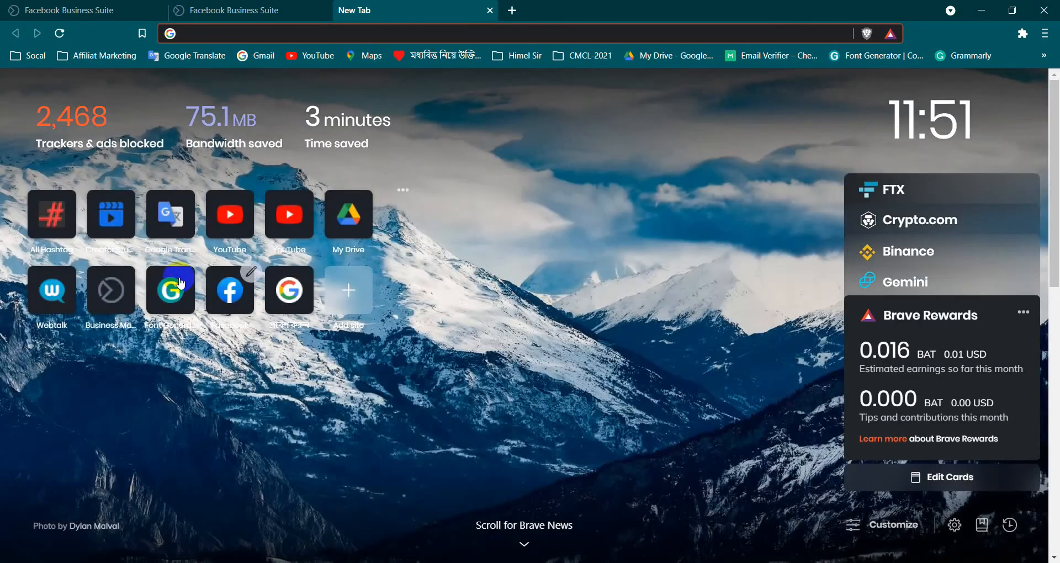
left_click(230, 288)
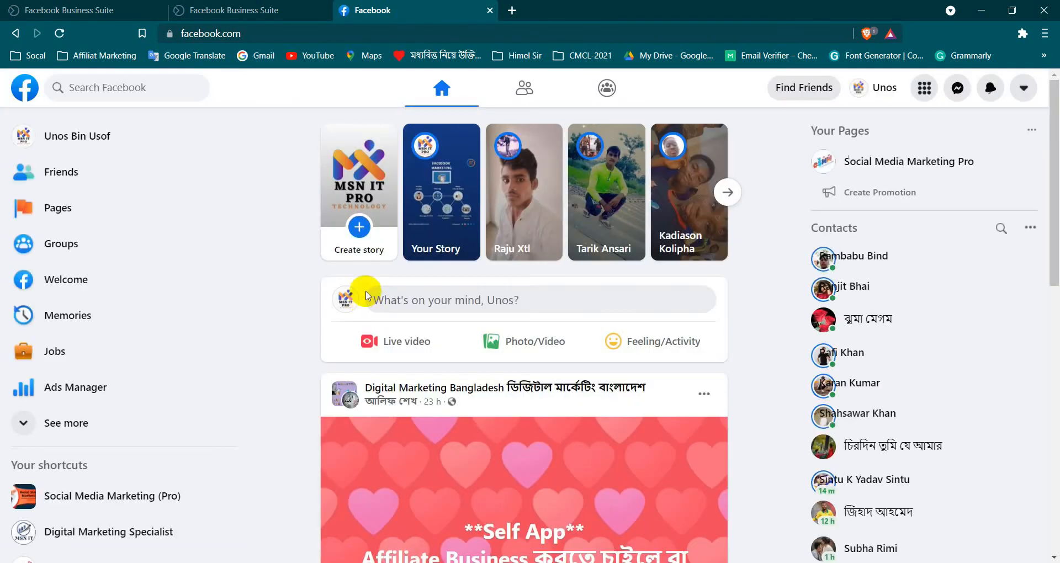
left_click(77, 211)
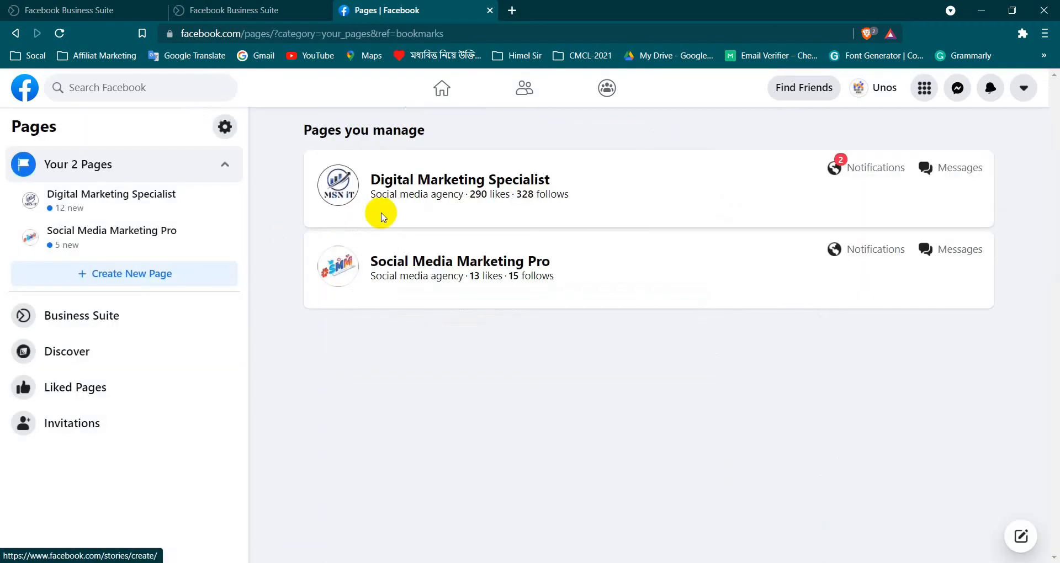
left_click(511, 267)
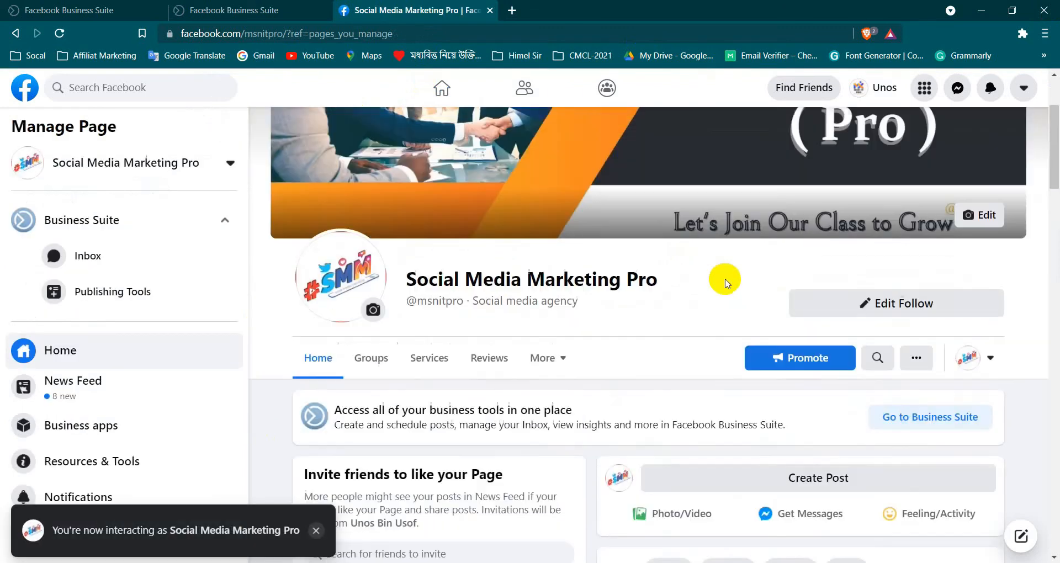
scroll(725, 283, "up", 2)
- Reselect Social Media Marketing Pro as the managed page to get its short address, and copy that page address
left_click(225, 220)
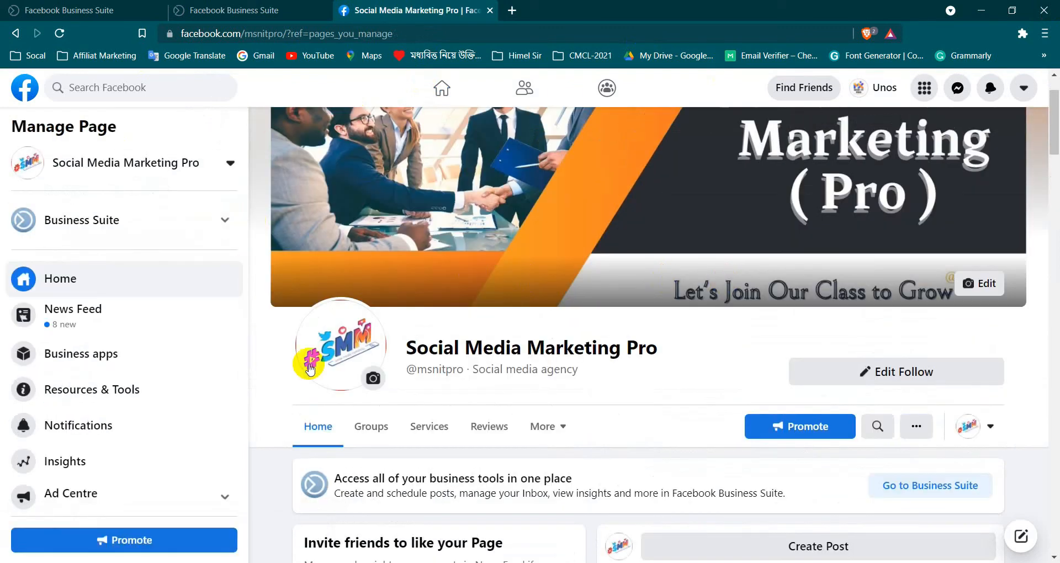
left_click(315, 426)
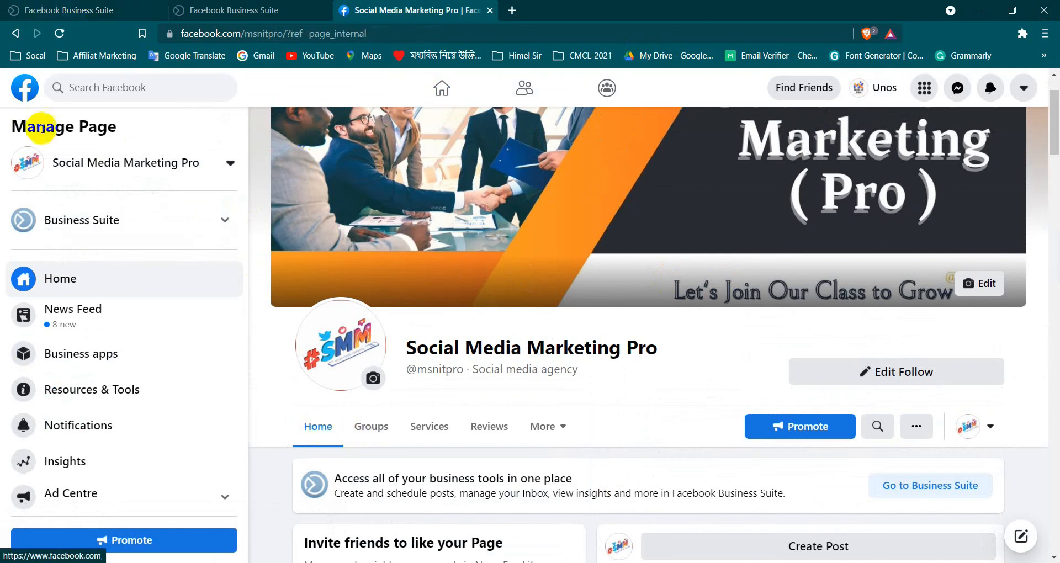
left_click(227, 164)
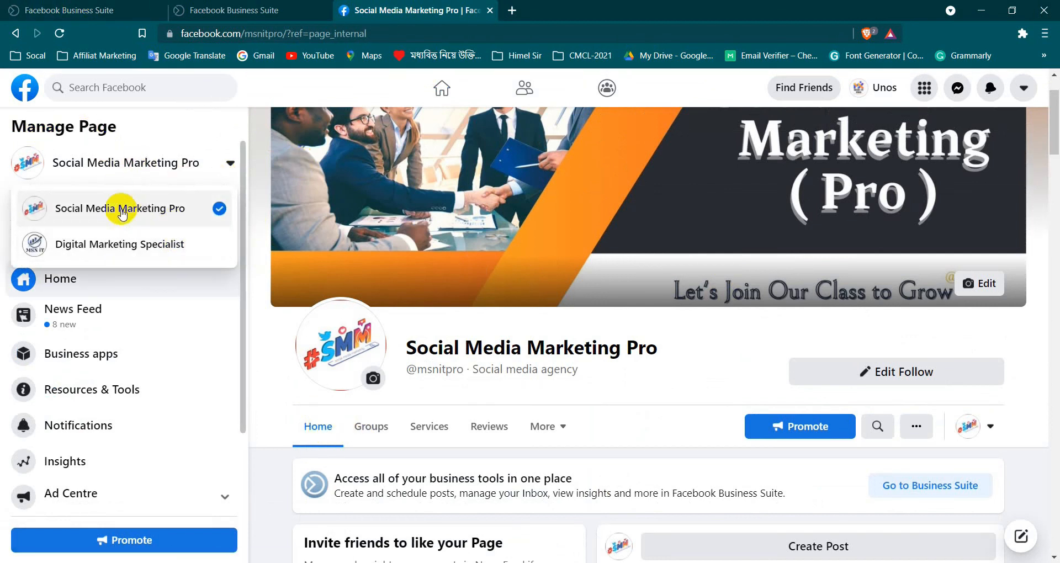
left_click(122, 213)
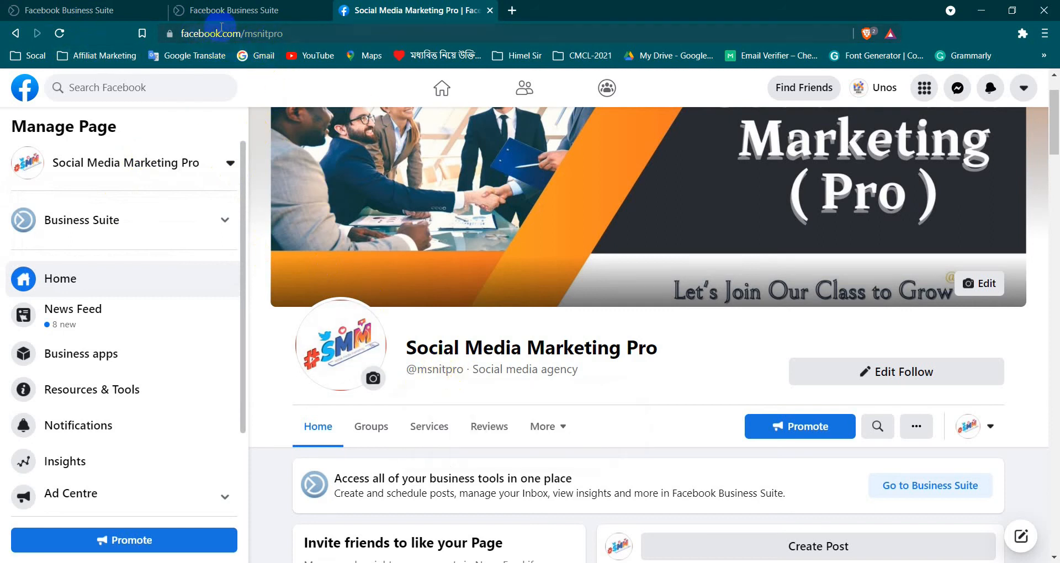
left_click(310, 39)
key("ctrl+c")
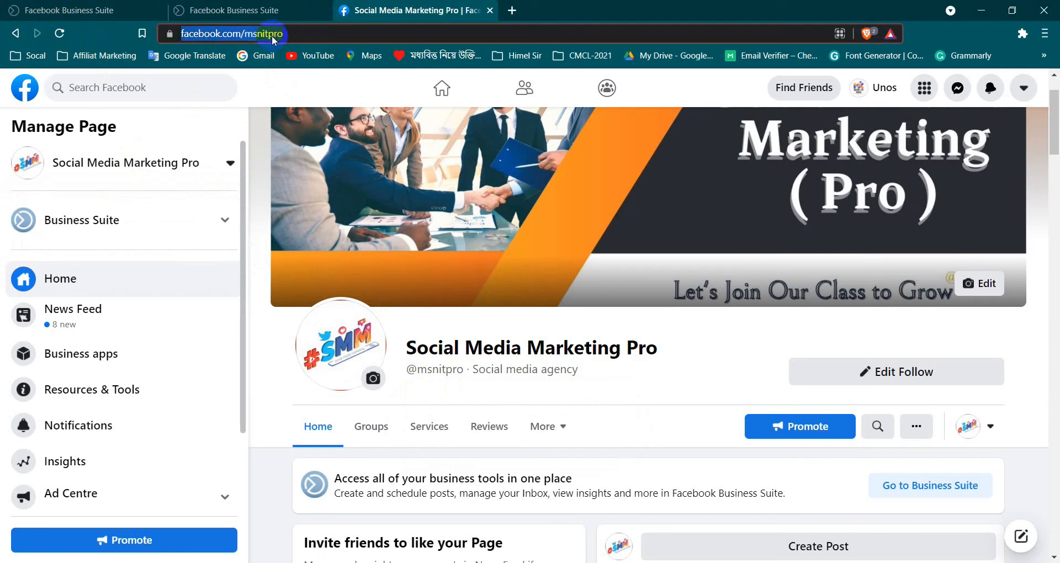
- Back in the new post, paste the copied page address as the link preview and turn on the Get messages call to action
left_click(249, 10)
left_click(451, 387)
right_click(451, 387)
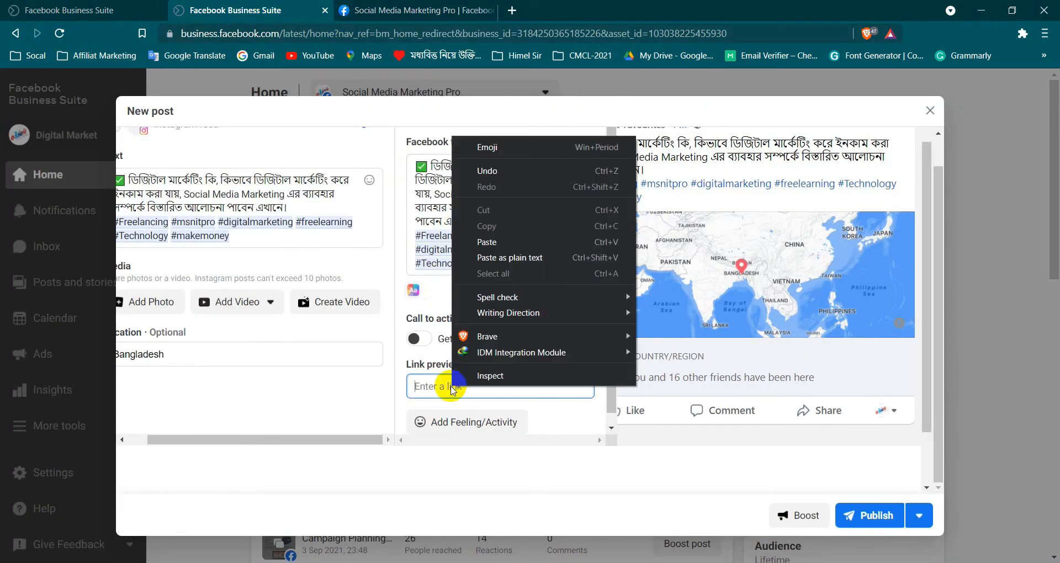
left_click(513, 259)
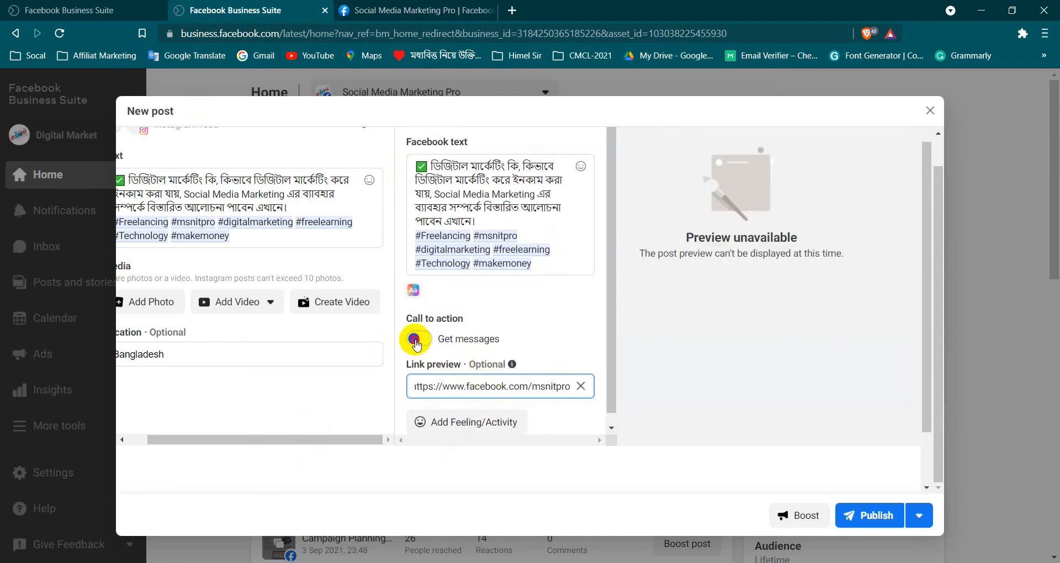
left_click(415, 341)
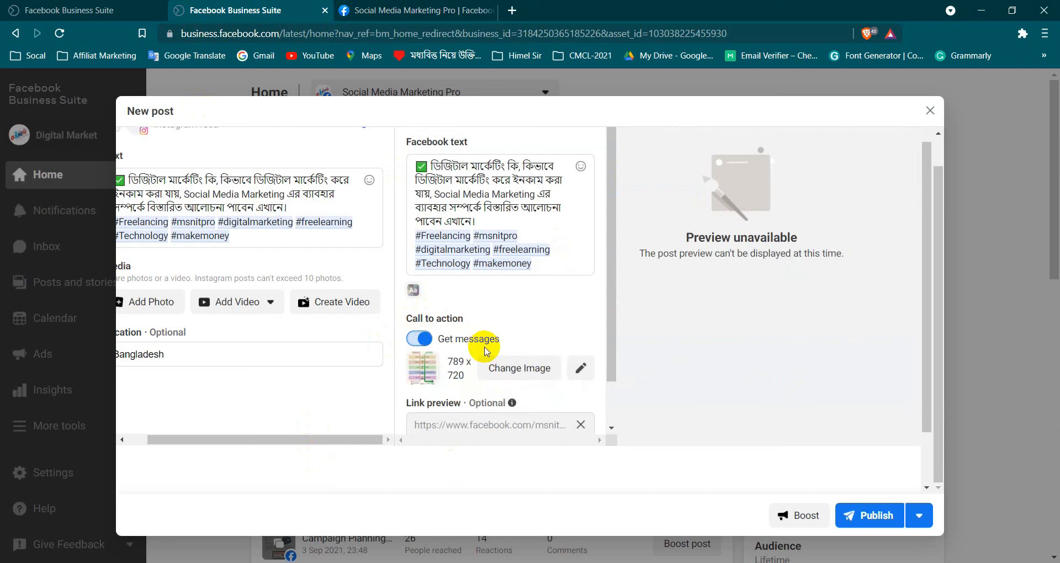
scroll(550, 417, "down", 1)
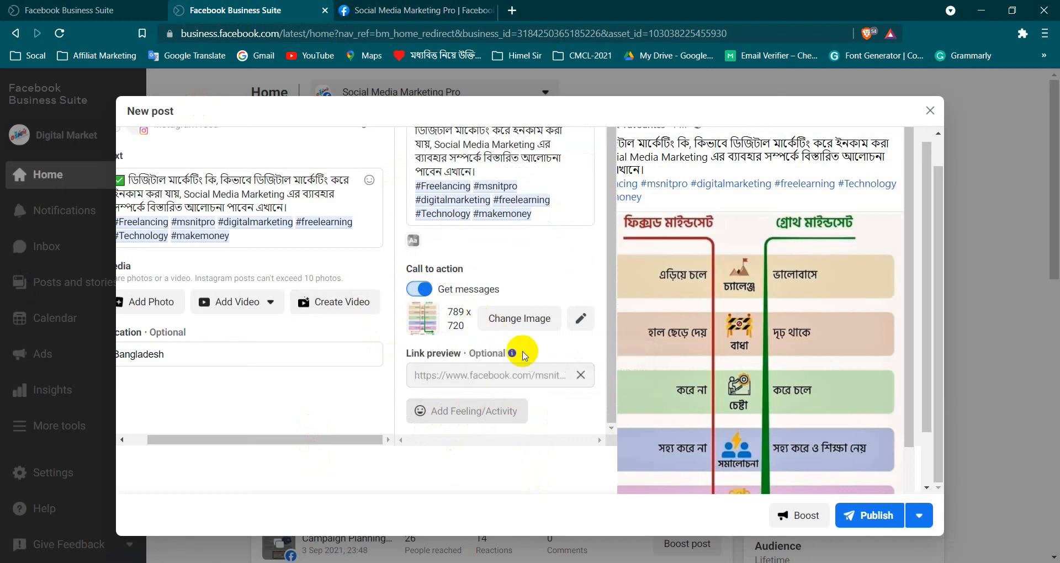
- Open the call-to-action image for editing and try a Square 1:1 crop, moving the crop frame slightly upward
left_click(581, 321)
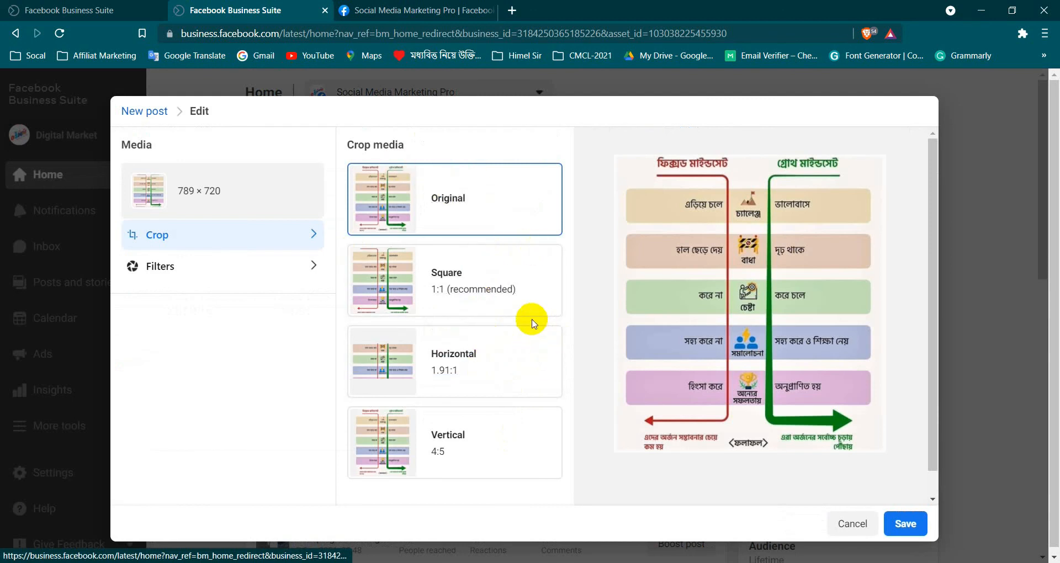
left_click(501, 273)
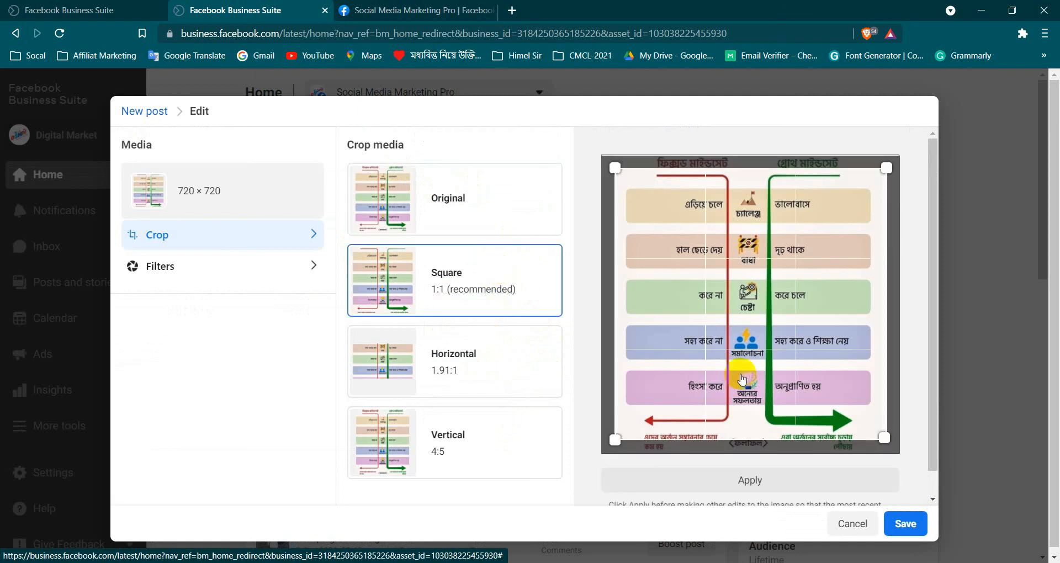
scroll(740, 375, "down", 1)
left_click_drag(747, 285, 746, 261)
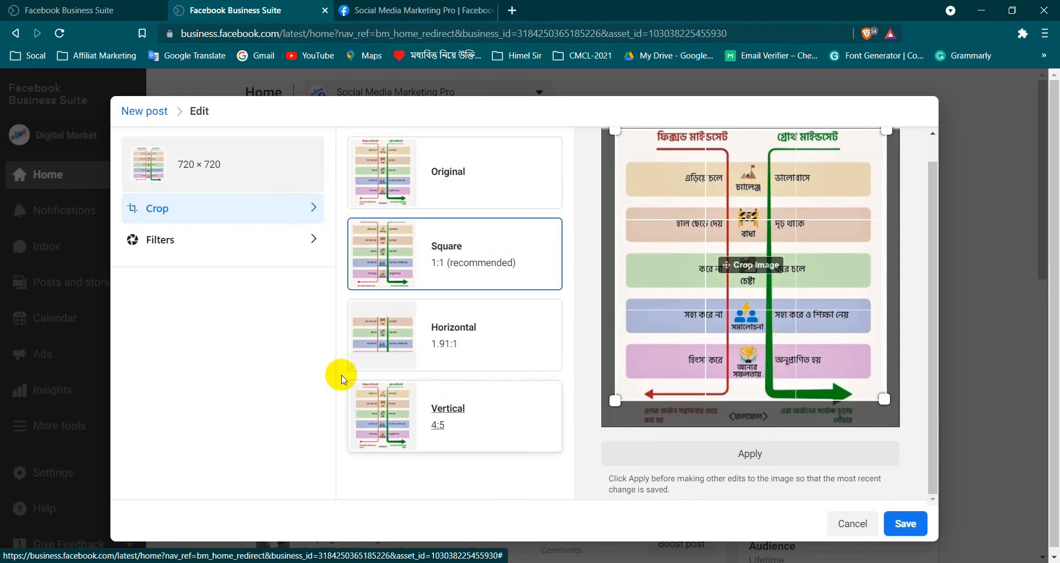
scroll(473, 418, "down", 1)
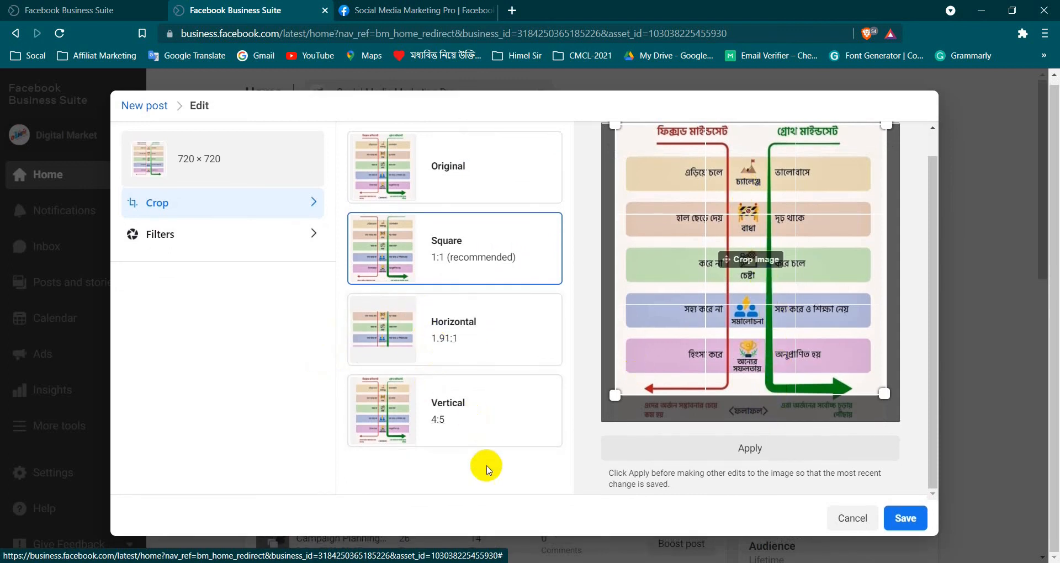
- Crop the call-to-action image to Vertical 4:5, apply the crop and save the edited image
left_click(497, 419)
scroll(844, 319, "up", 1)
left_click(828, 447)
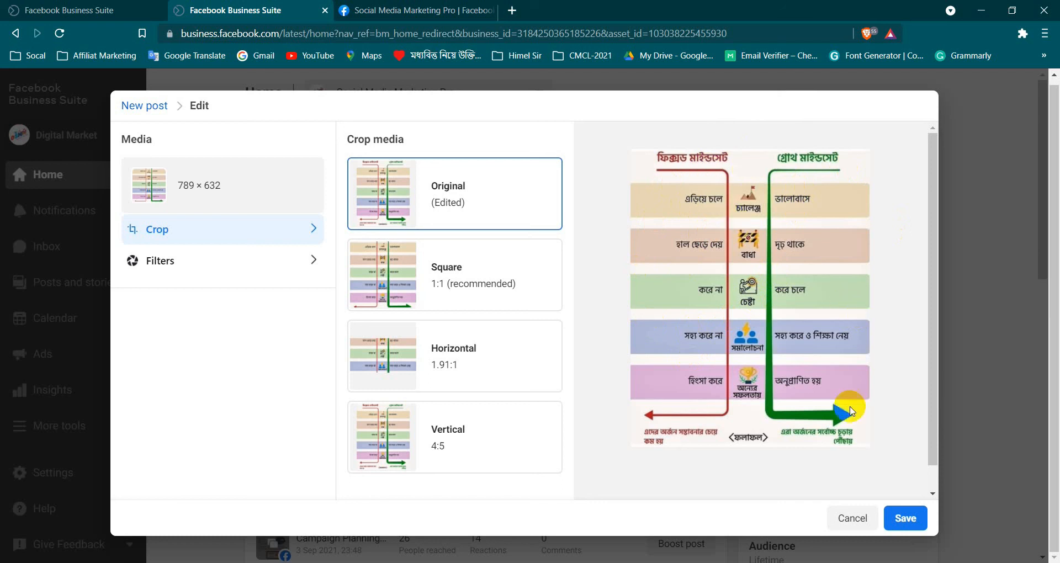
left_click(908, 518)
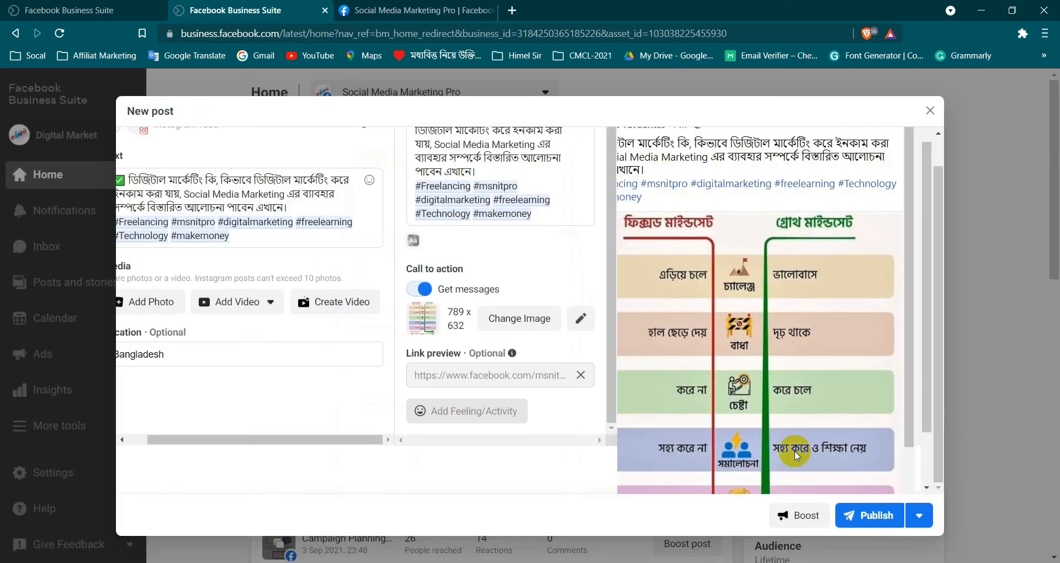
- Examine the post preview down to its Send Message option, then review the post text, placement, location and call-to-action settings
scroll(745, 304, "down", 2)
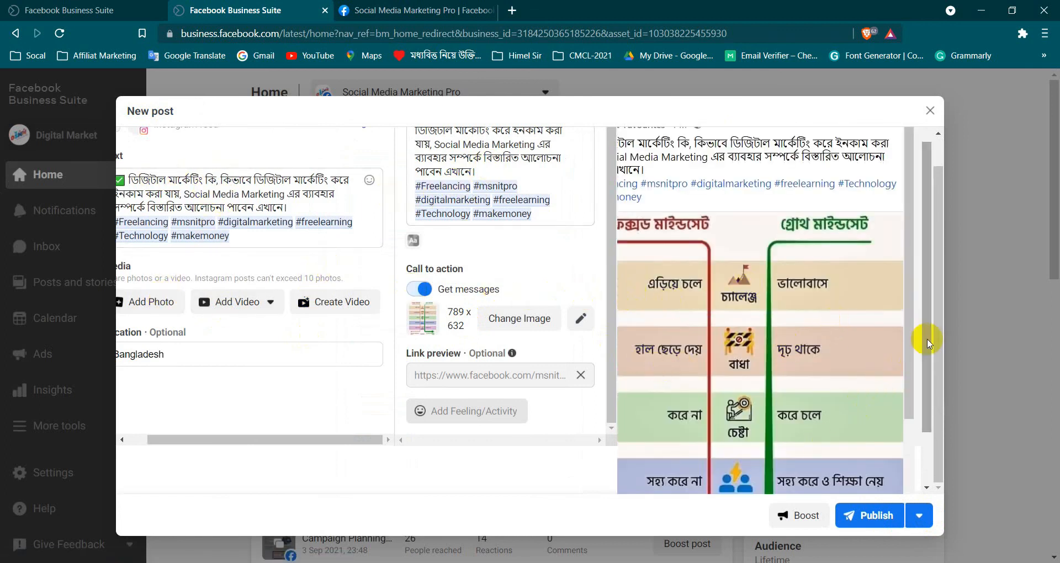
scroll(938, 276, "up", 1)
scroll(751, 413, "down", 3)
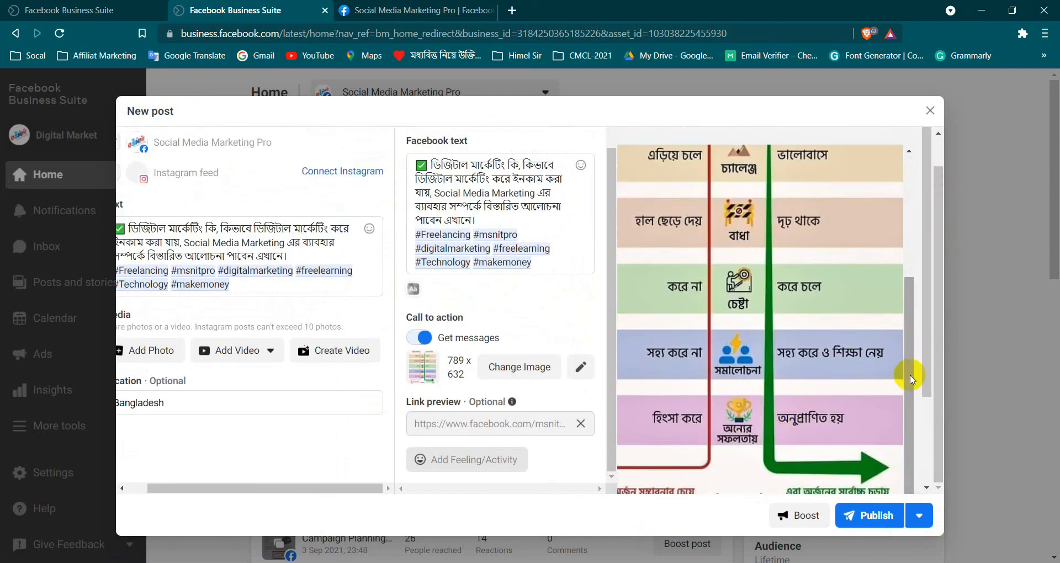
left_click_drag(925, 375, 927, 472)
left_click_drag(792, 488, 657, 484)
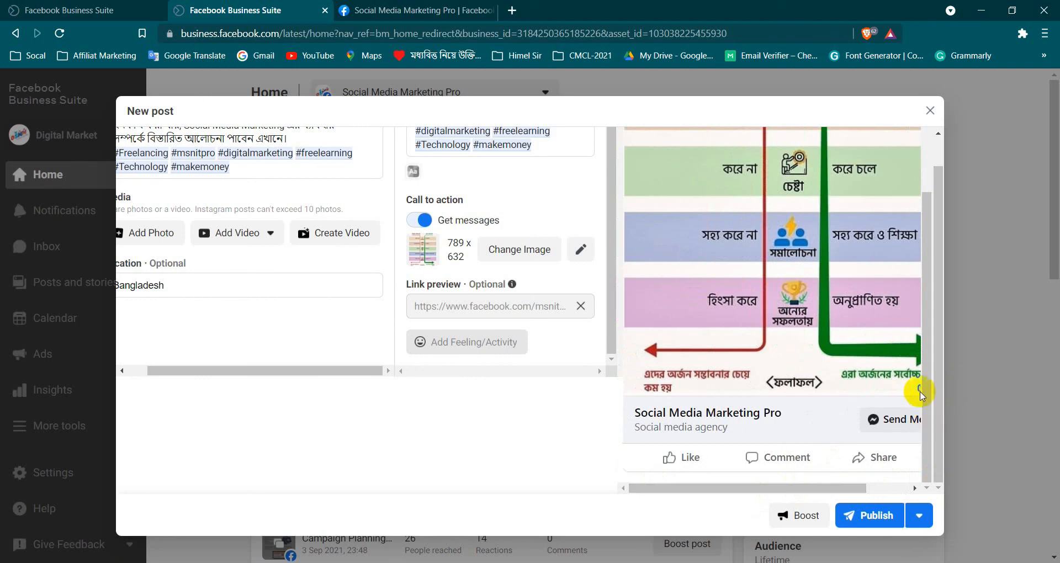
left_click_drag(925, 393, 929, 260)
scroll(676, 257, "up", 3)
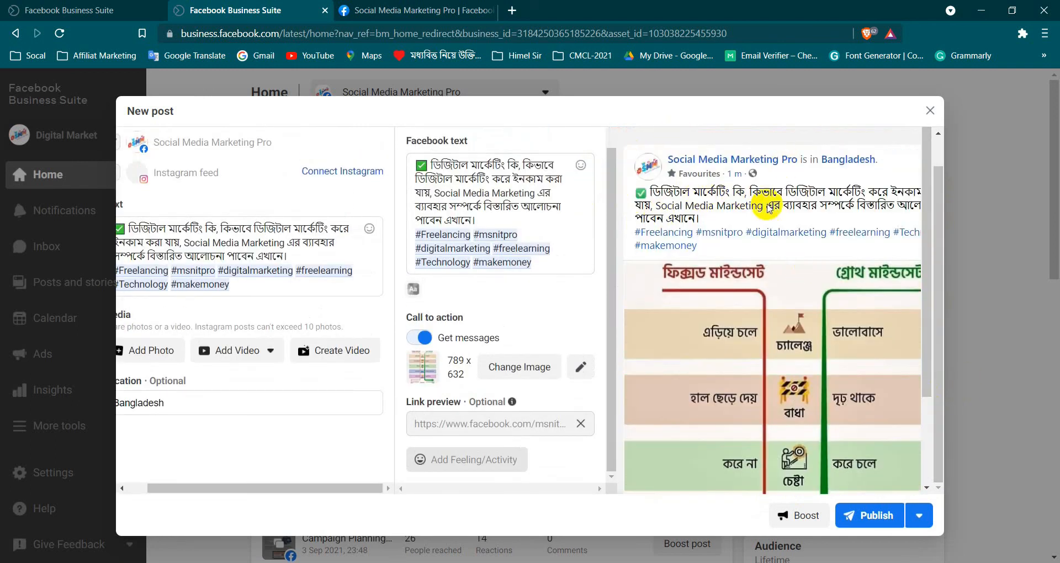
scroll(400, 368, "up", 1)
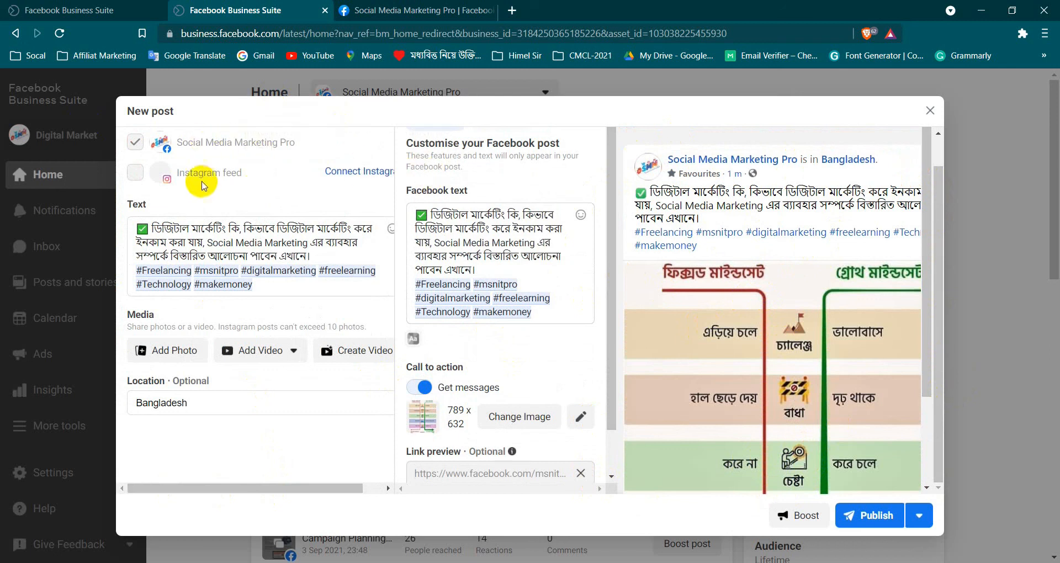
mouse_move(133, 182)
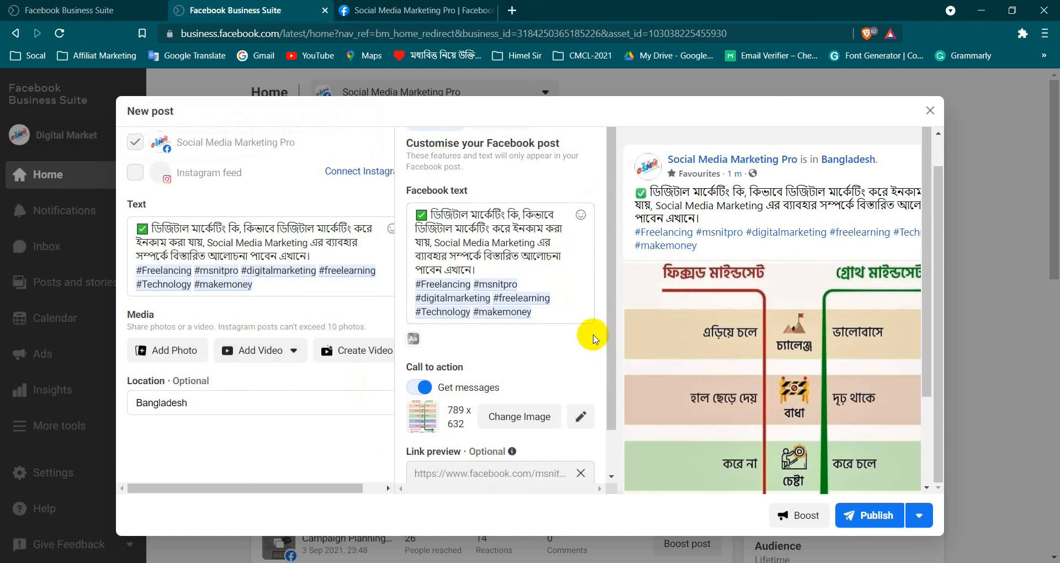
scroll(531, 369, "down", 1)
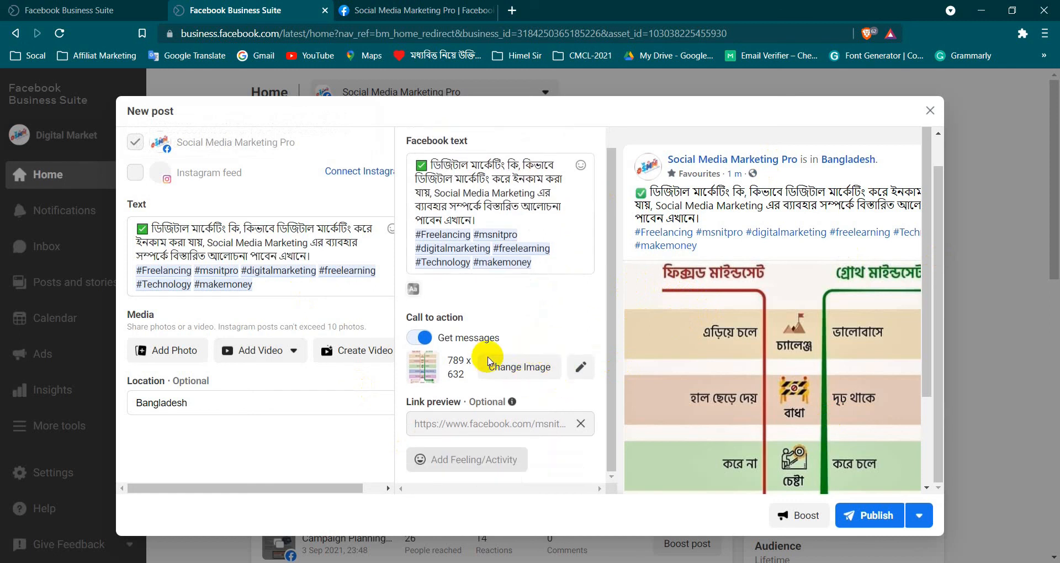
scroll(784, 380, "down", 3)
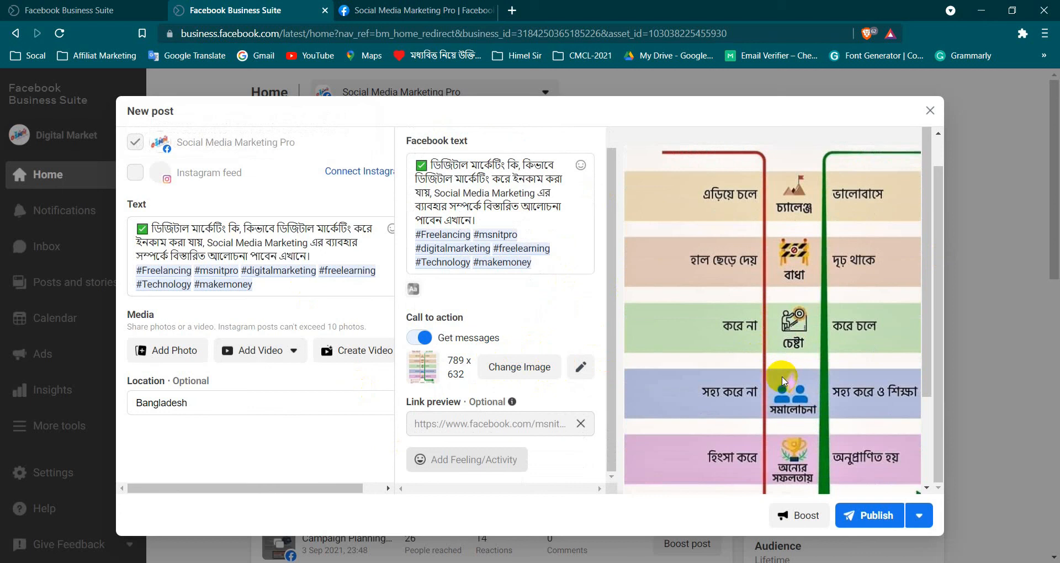
scroll(785, 380, "up", 3)
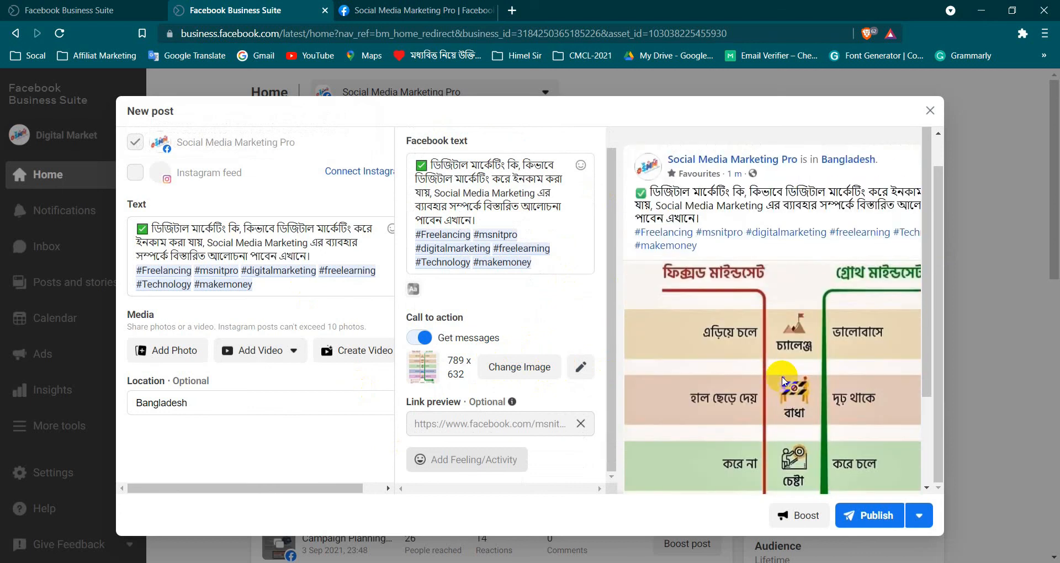